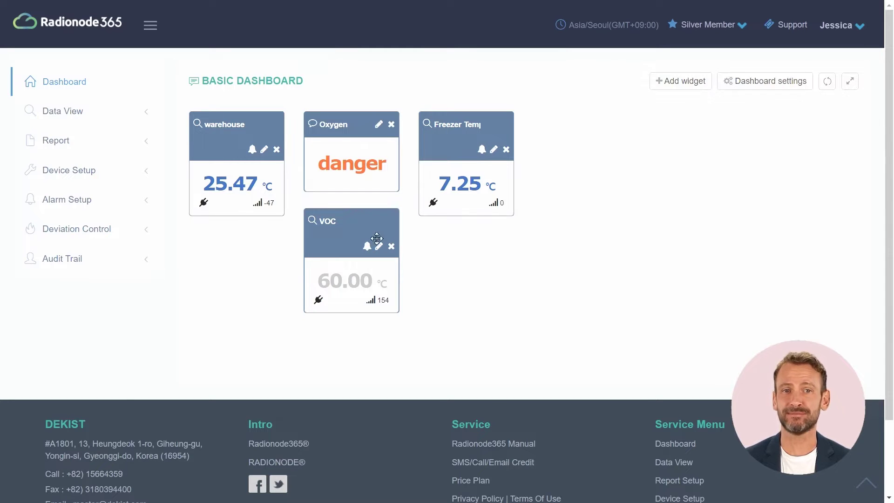
# Start a new dashboard widget named "meeting room" with the Number Widget type
pyautogui.click(686, 86)
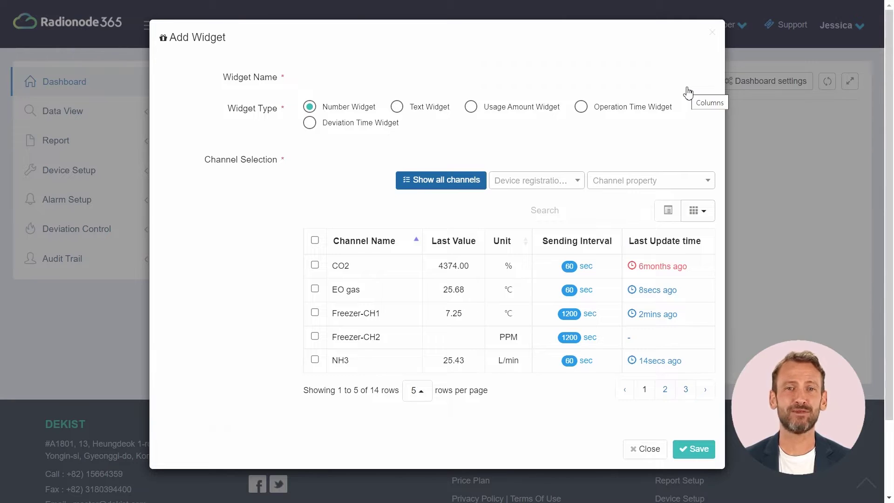
pyautogui.click(594, 76)
pyautogui.write('meeti')
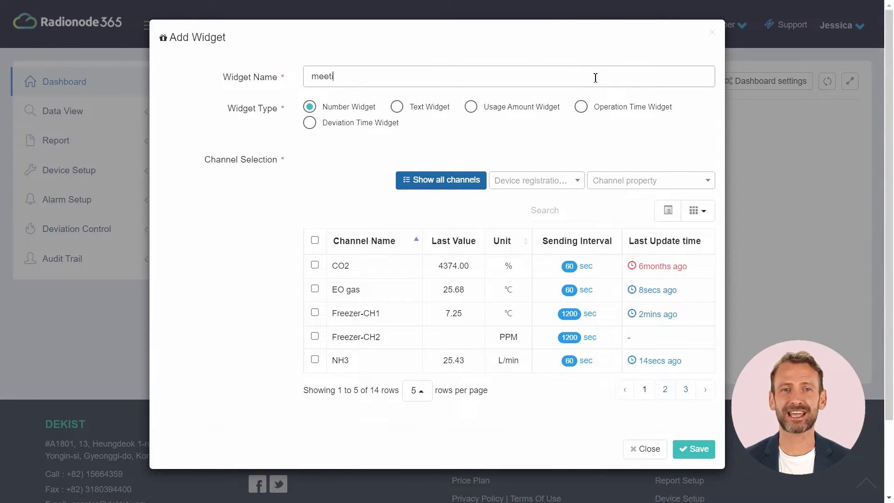
pyautogui.write('ng room')
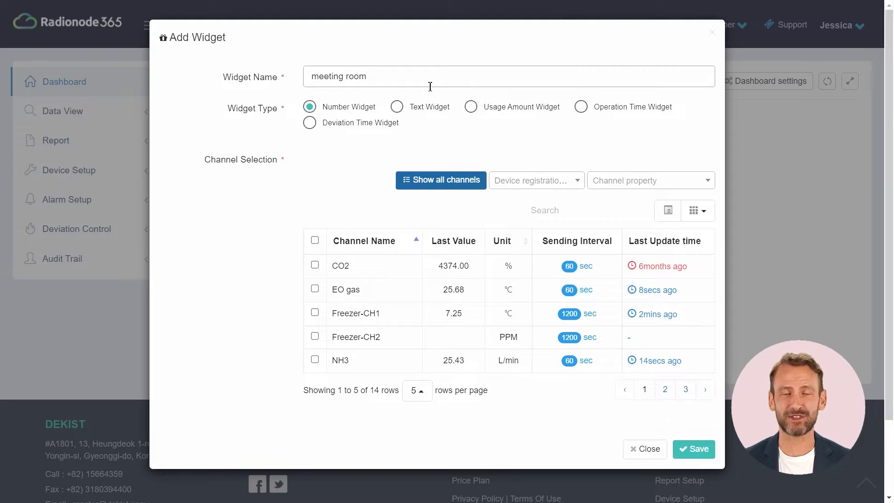
pyautogui.click(356, 108)
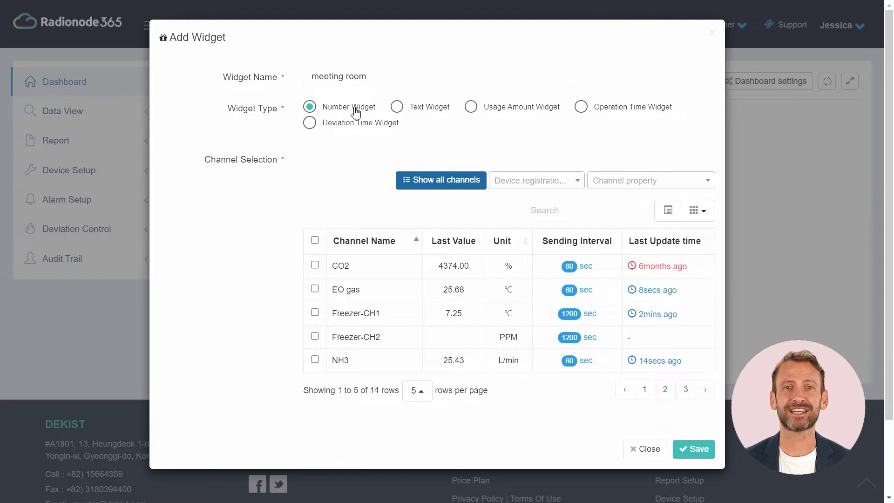
# Search the channels for "te", select temperature and humidity-CH1 and CH2, and save the widget
pyautogui.click(579, 203)
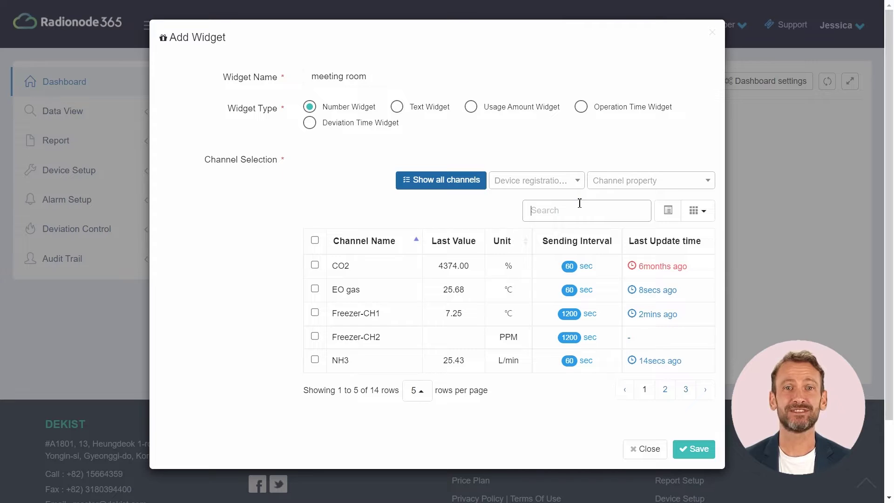
pyautogui.write('te')
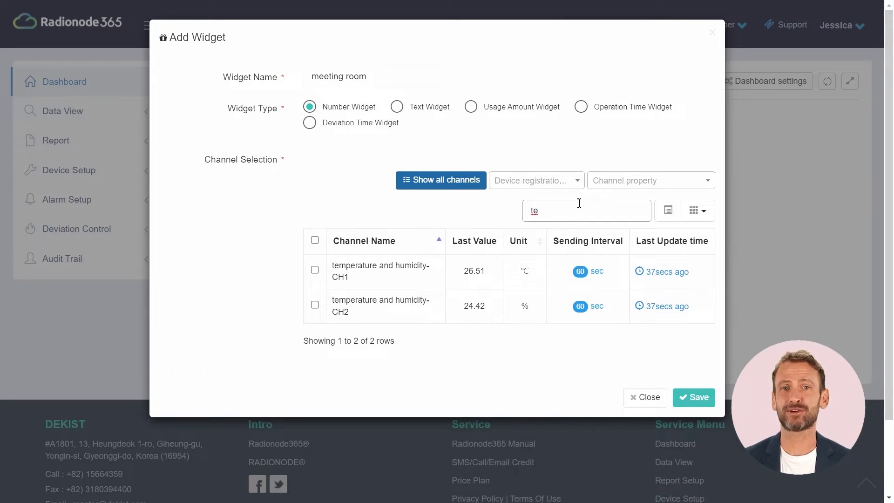
pyautogui.click(315, 270)
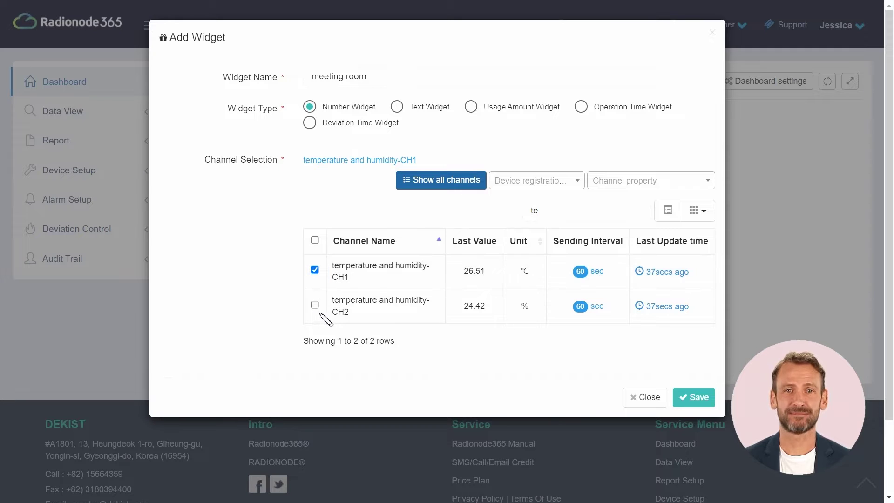
pyautogui.click(316, 305)
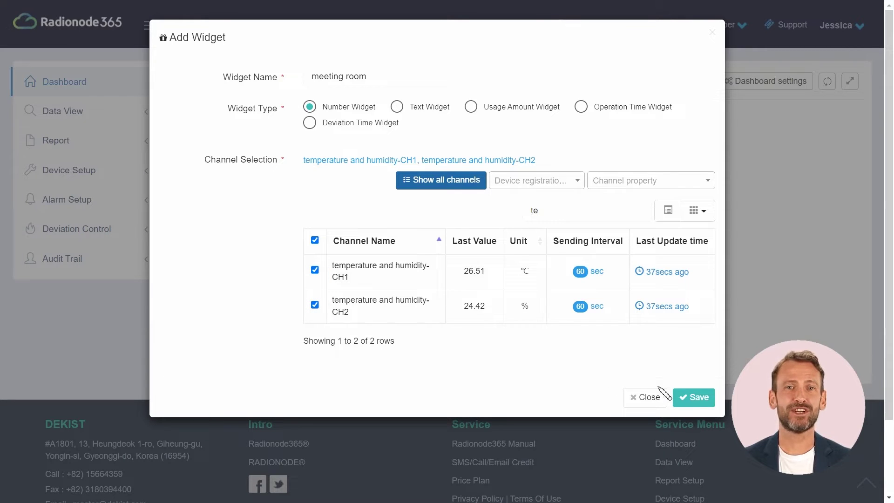
pyautogui.click(696, 399)
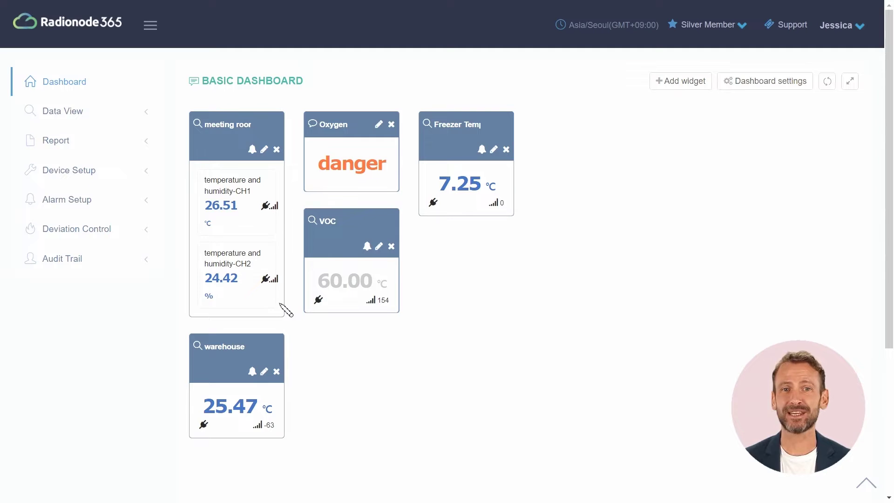
# Start another dashboard widget of the Text Widget type and name it "food poisoning index"
pyautogui.click(664, 91)
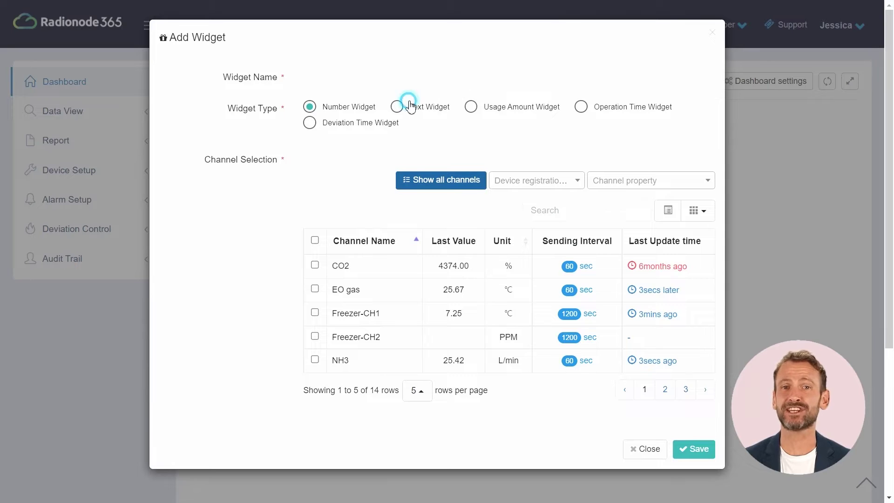
pyautogui.click(410, 106)
pyautogui.click(401, 73)
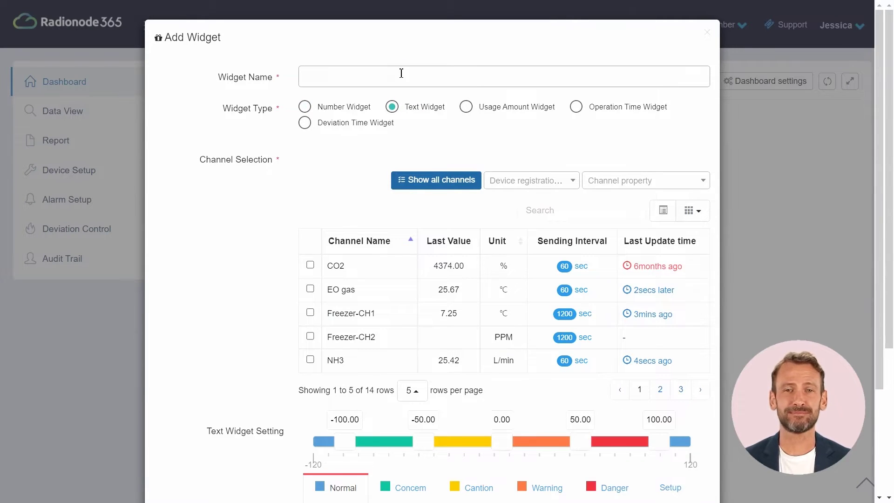
pyautogui.write('foo')
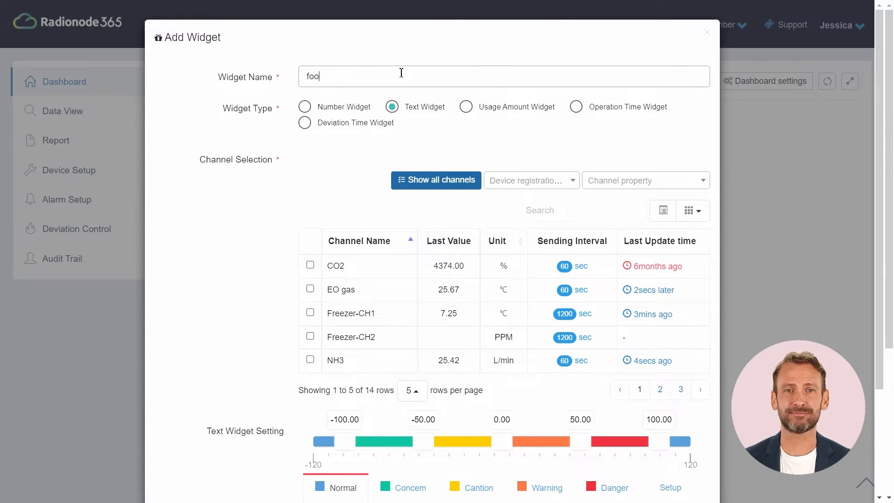
pyautogui.write('d poi')
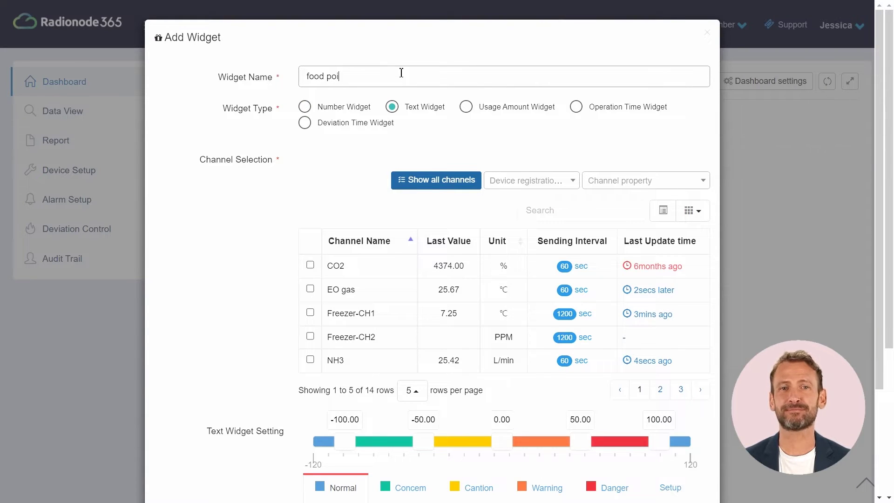
pyautogui.write('son')
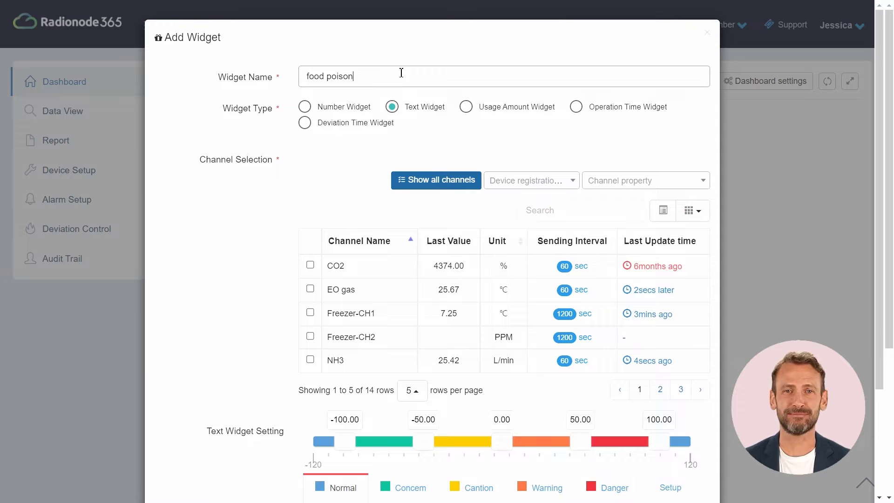
pyautogui.write('ing ')
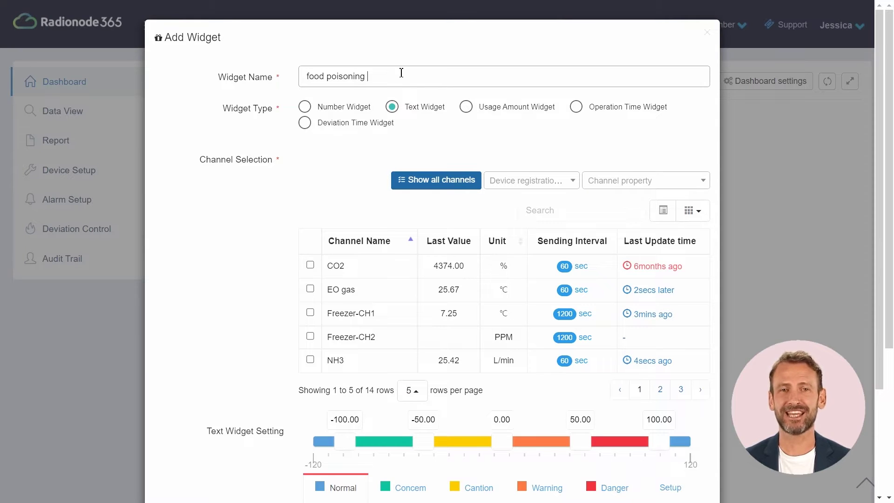
pyautogui.write('index')
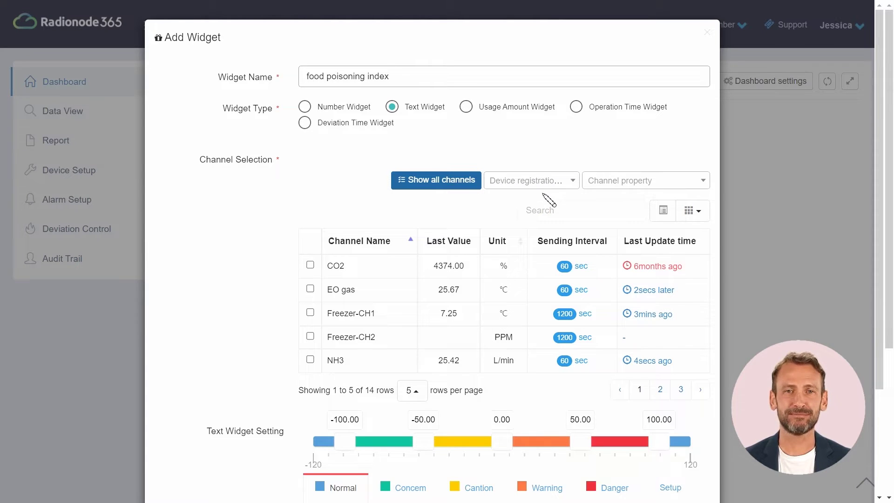
# Search the channels for "food" and select the food poisoning index channel for the text widget
pyautogui.click(543, 211)
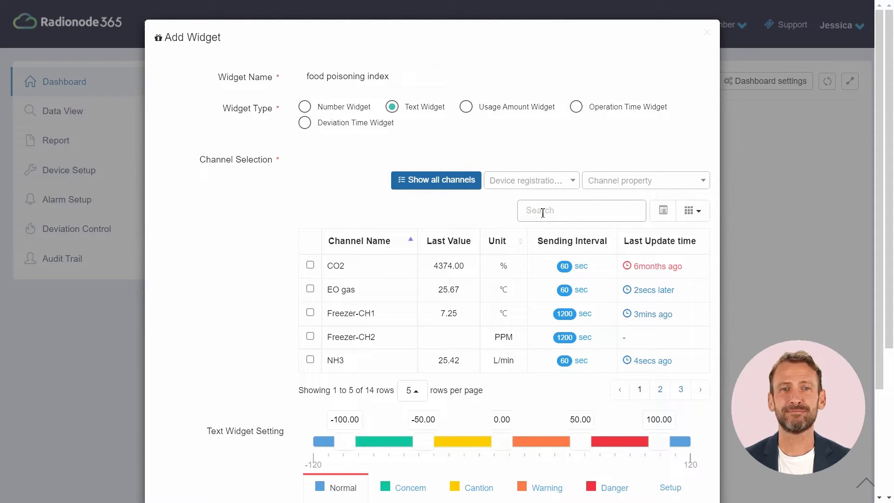
pyautogui.write('fo')
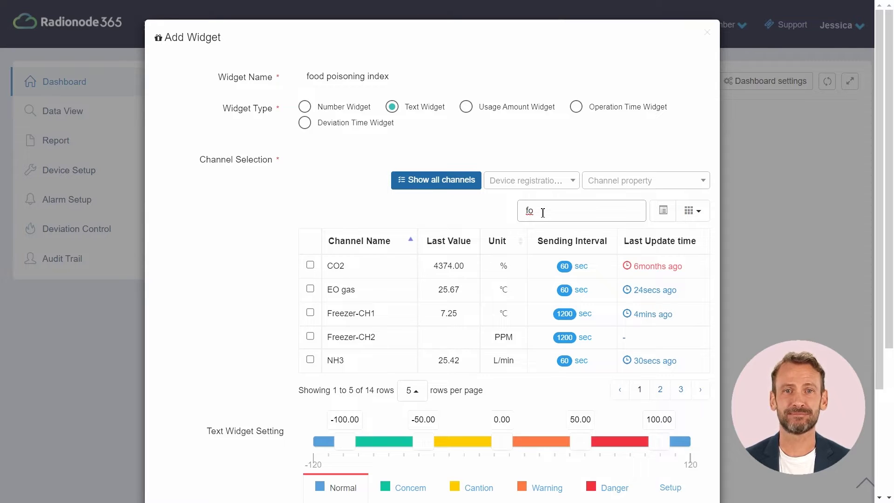
pyautogui.write('od')
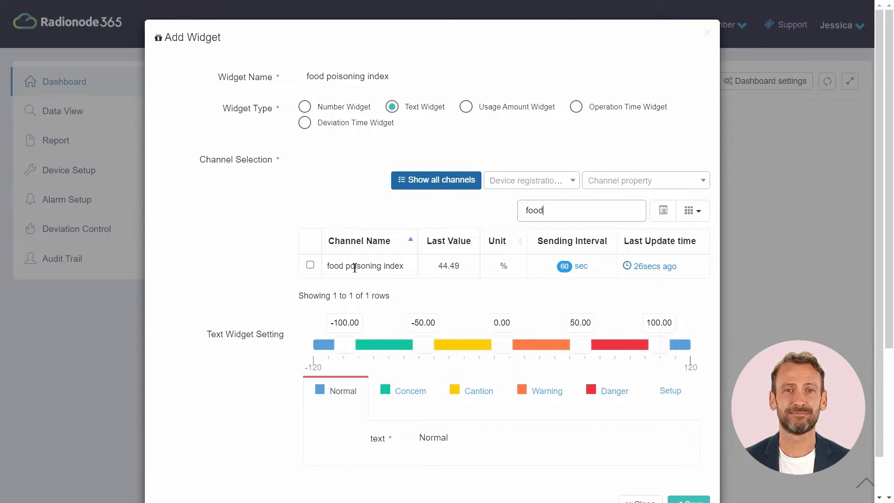
pyautogui.click(310, 266)
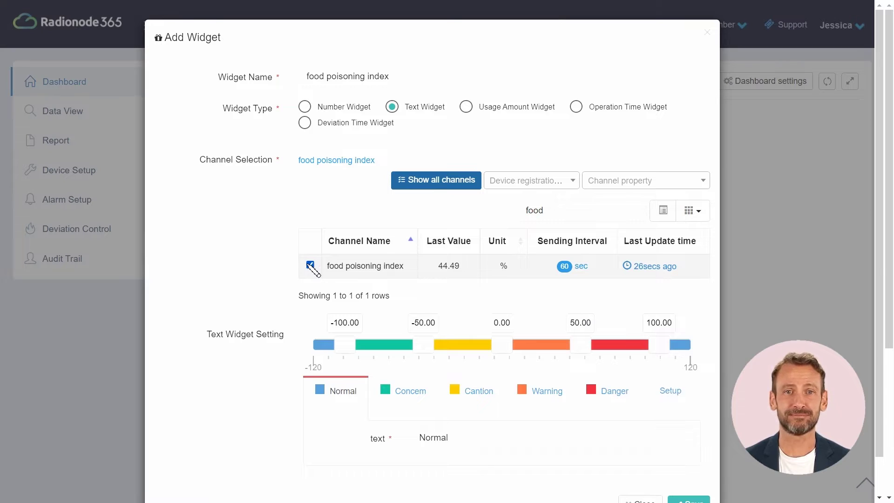
pyautogui.moveTo(469, 438)
pyautogui.mouseDown()
pyautogui.moveTo(417, 439)
pyautogui.moveTo(469, 440)
pyautogui.mouseUp()
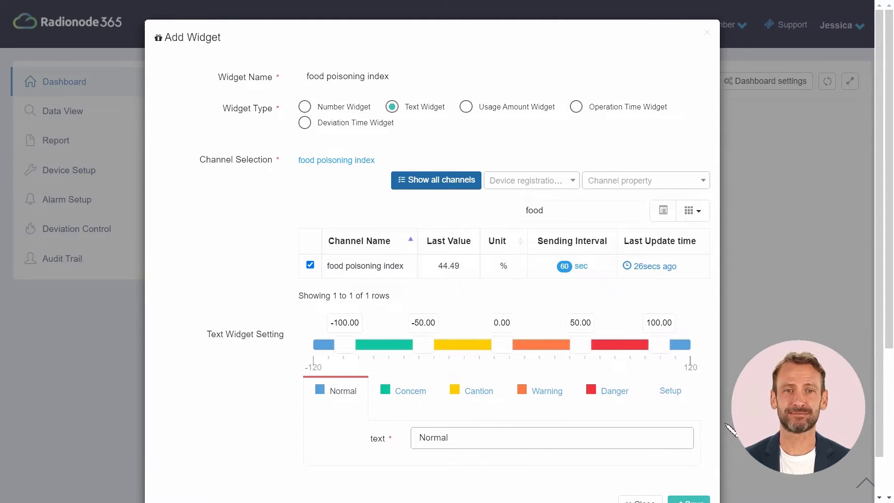
# In the text widget setup, set the slider range minimum to 0 and the slider points to 55, 71 and 86
pyautogui.click(675, 395)
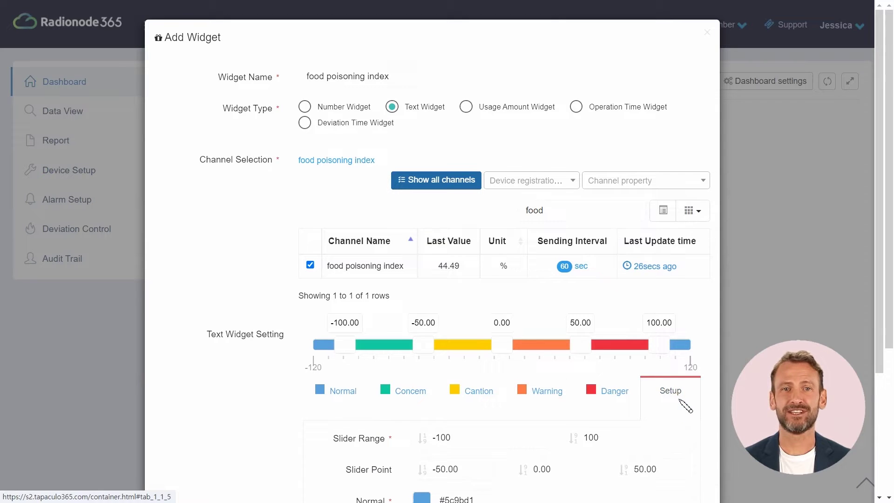
pyautogui.scroll(-1, 668, 400)
pyautogui.scroll(-1, 668, 400)
pyautogui.moveTo(489, 325); pyautogui.dragTo(428, 330)
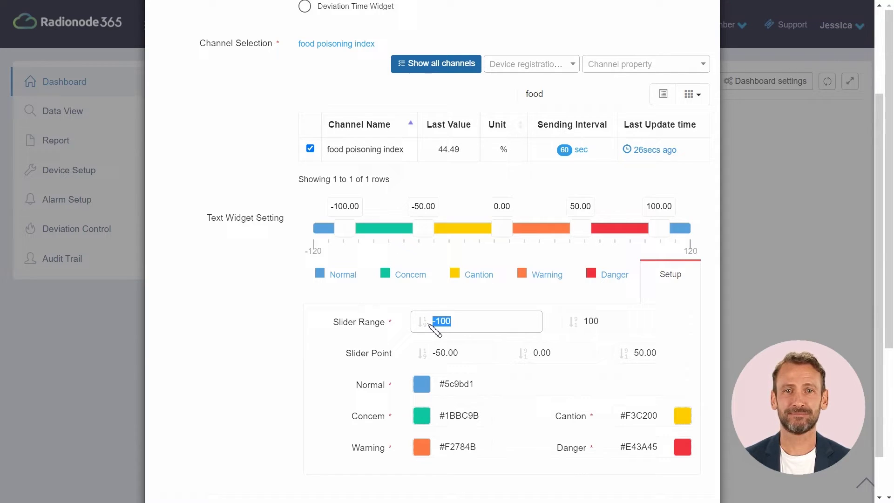
pyautogui.write('0')
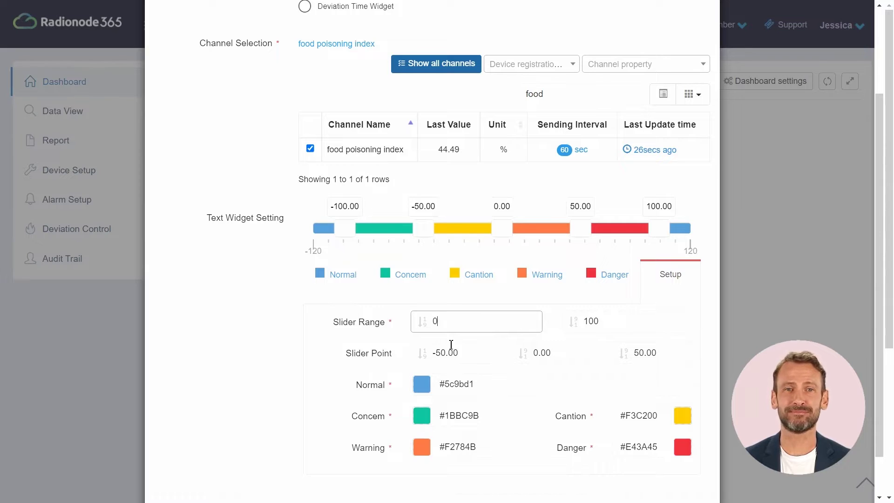
pyautogui.moveTo(466, 354); pyautogui.dragTo(347, 348)
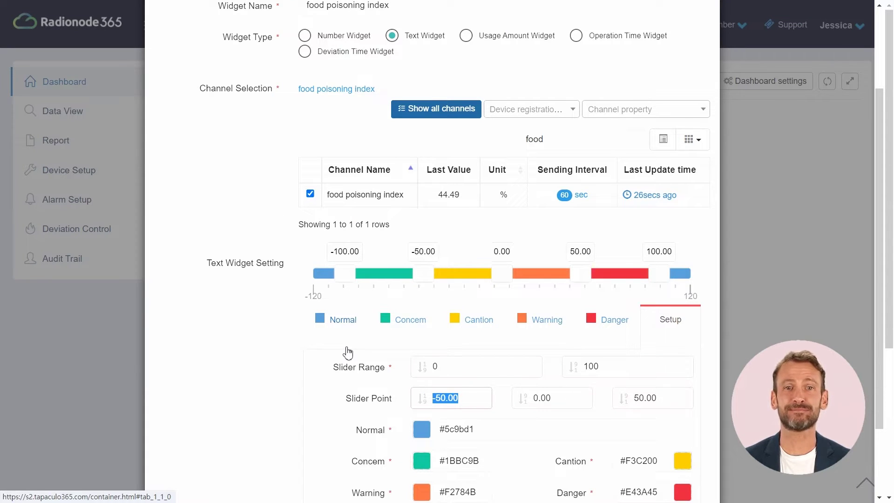
pyautogui.write('55')
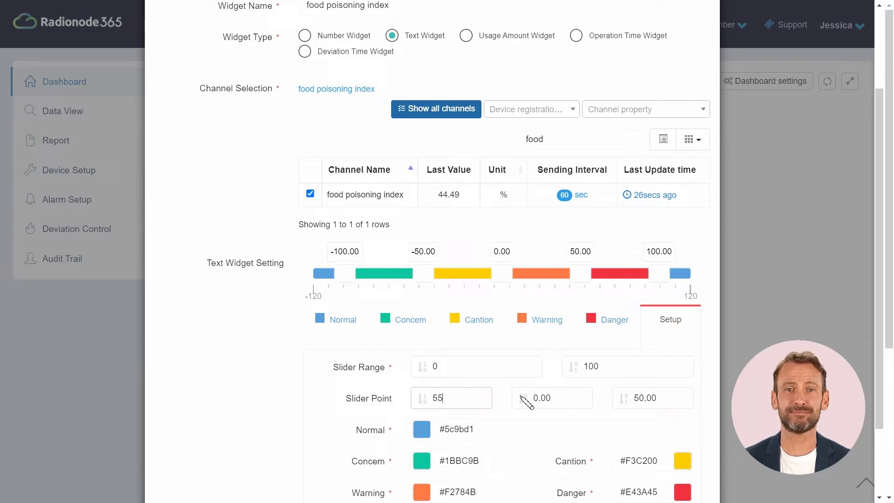
pyautogui.moveTo(561, 398); pyautogui.dragTo(516, 397)
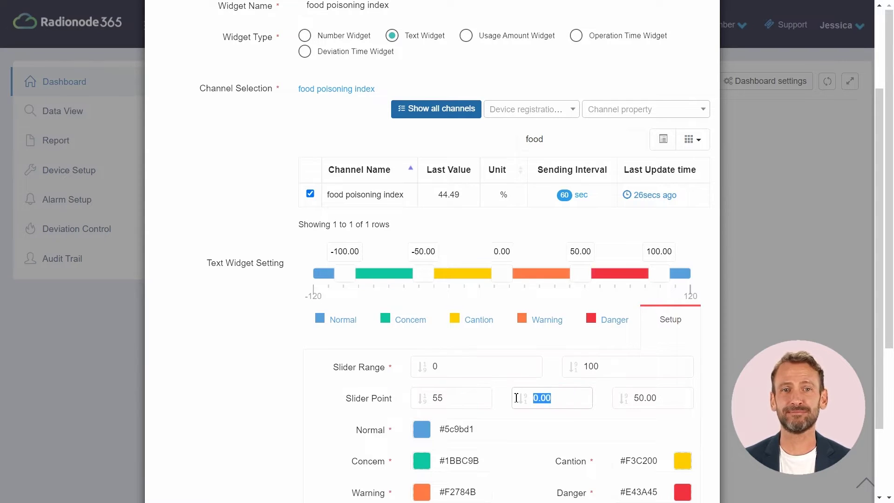
pyautogui.write('71')
pyautogui.moveTo(682, 396); pyautogui.dragTo(600, 400)
pyautogui.write('86')
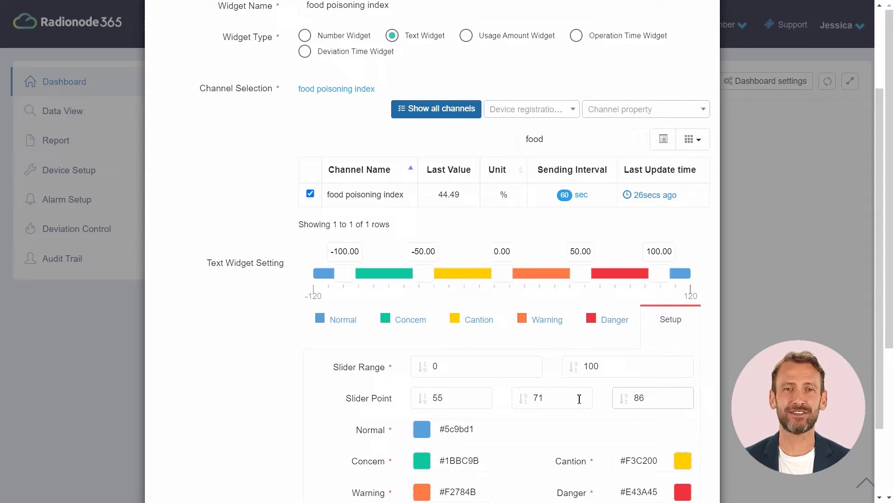
# Change the Danger level colour to #cf5359 and save the text widget
pyautogui.scroll(-2, 592, 429)
pyautogui.click(684, 434)
pyautogui.scroll(-1, 685, 438)
pyautogui.click(641, 345)
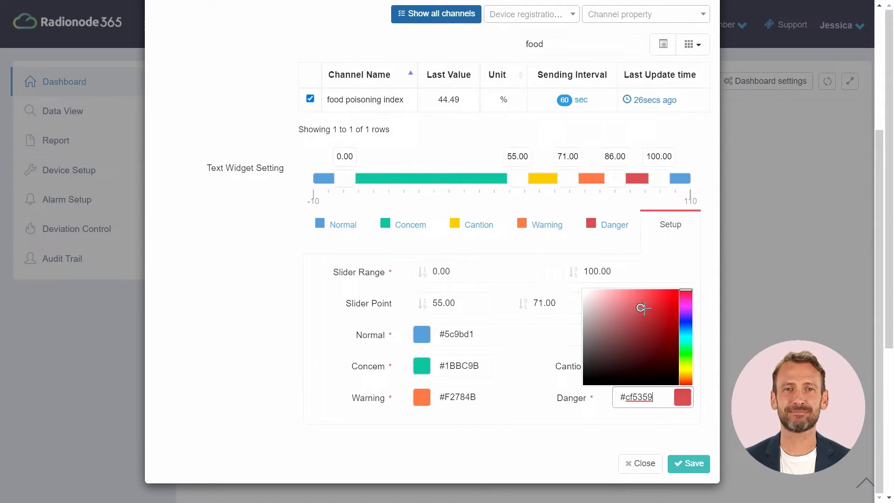
pyautogui.click(591, 426)
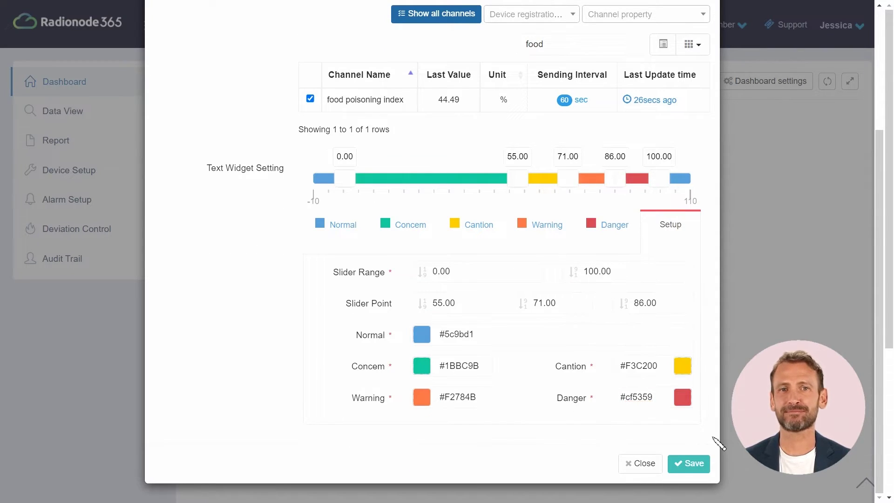
pyautogui.click(697, 464)
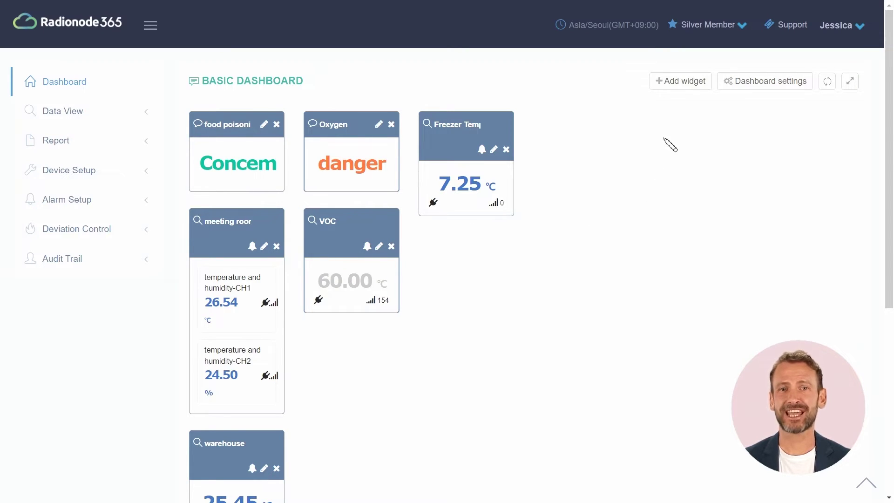
# Start a new Usage Amount Widget named "t2gs" and select the NH3 channel for it
pyautogui.click(682, 82)
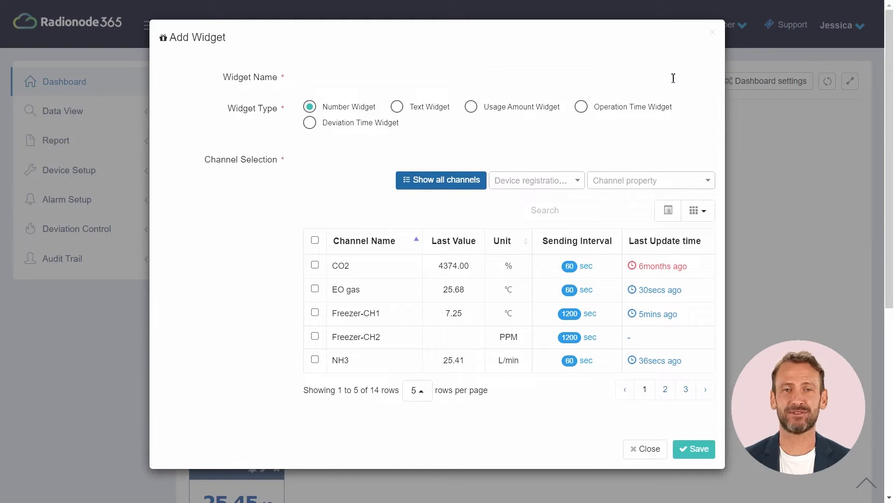
pyautogui.click(483, 108)
pyautogui.click(446, 78)
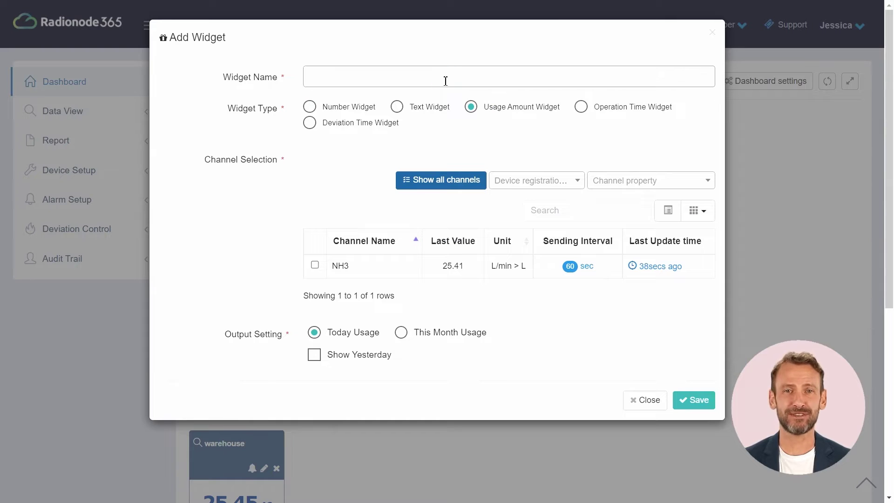
pyautogui.write('t2gs')
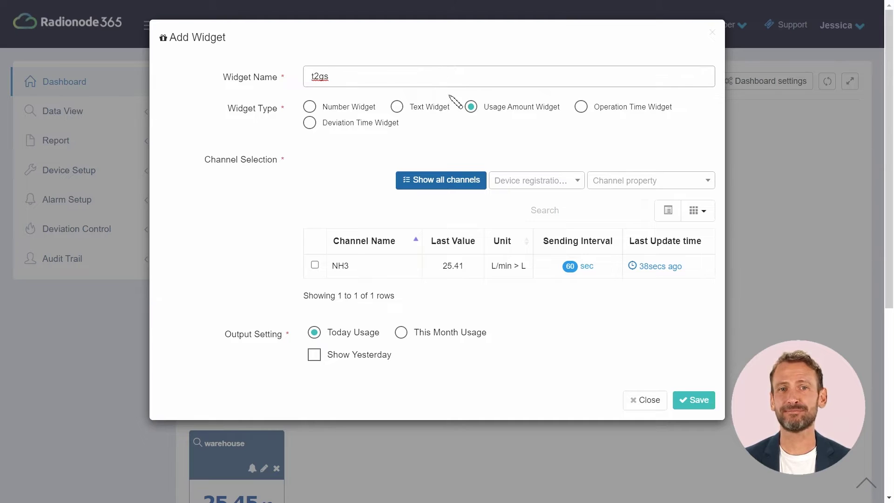
pyautogui.click(314, 264)
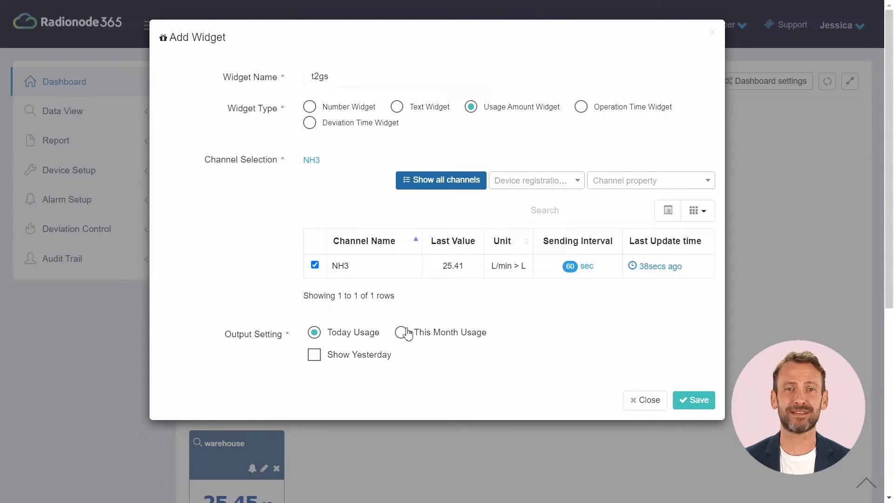
# Set the t2gs widget's output to This Month Usage with Show Last Month enabled, and save the widget
pyautogui.click(403, 332)
pyautogui.click(419, 356)
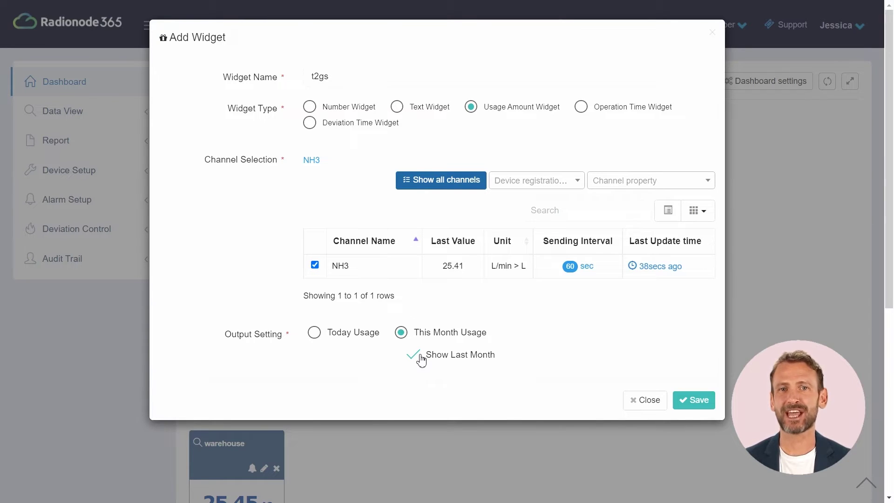
pyautogui.click(696, 401)
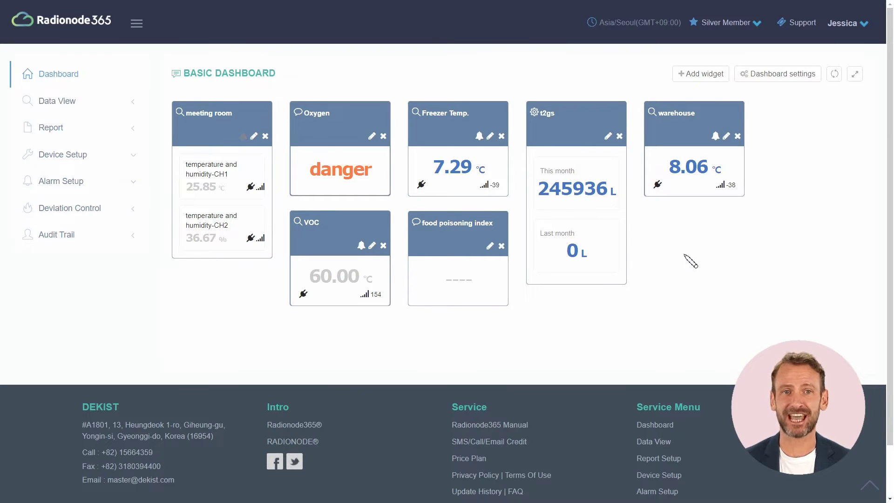
# Start a new Operation Time Widget named "EO exposure time" and select the EO gas channel for it
pyautogui.click(702, 73)
pyautogui.click(644, 69)
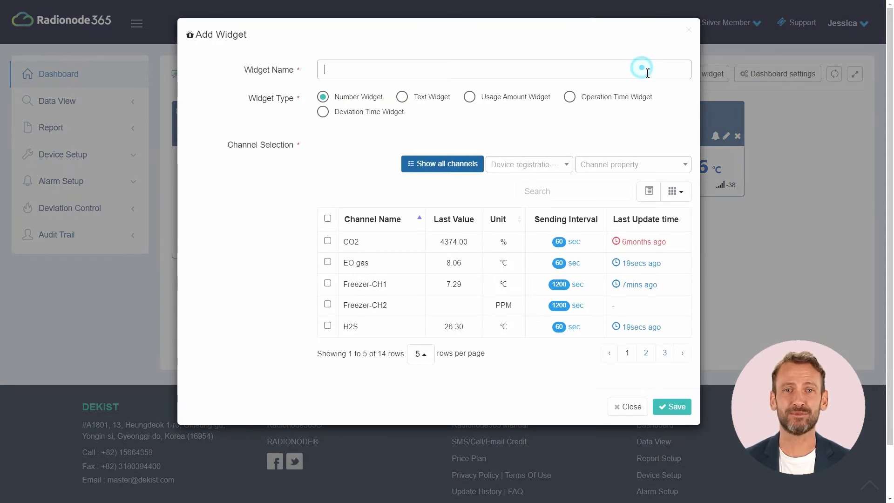
pyautogui.write('EO')
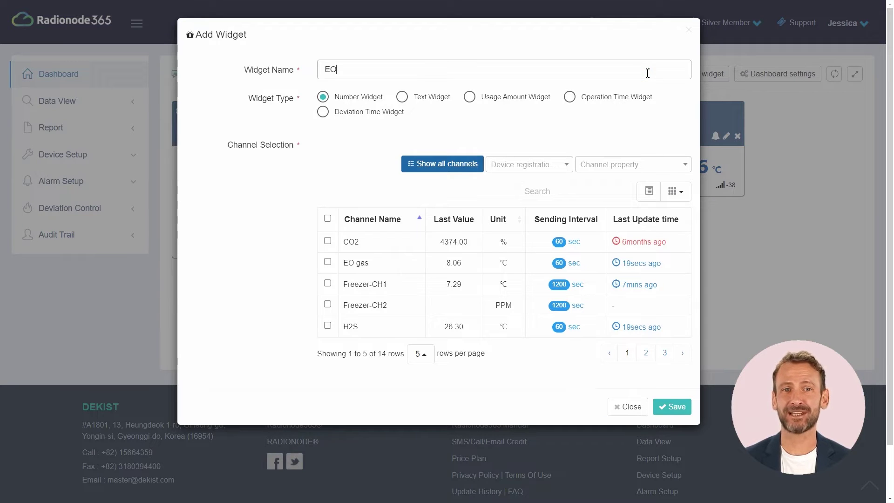
pyautogui.write(' ex')
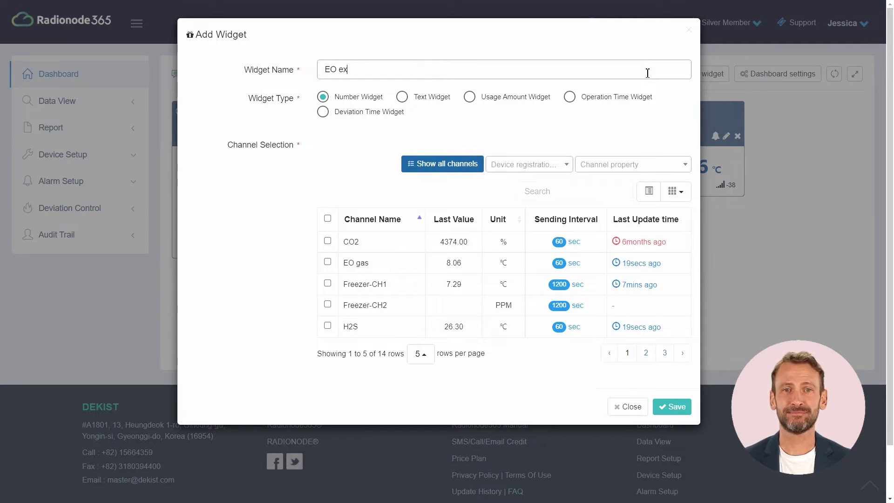
pyautogui.write('pos')
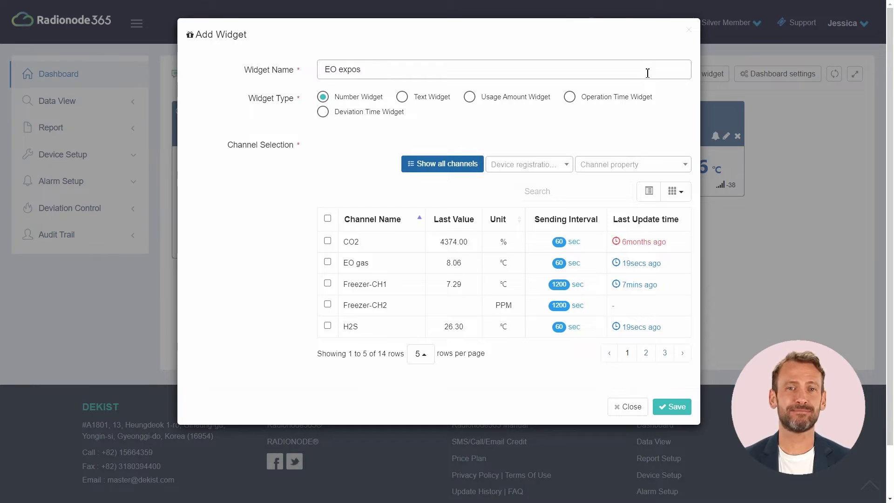
pyautogui.write('ure time')
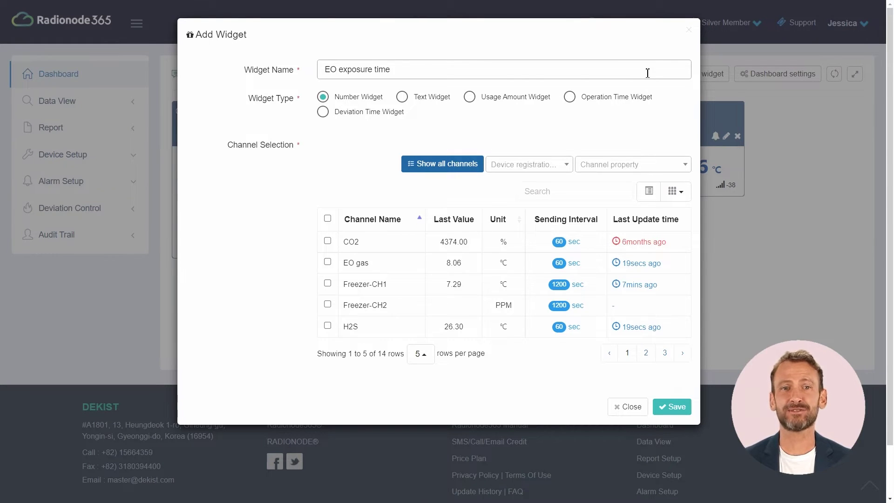
pyautogui.click(568, 98)
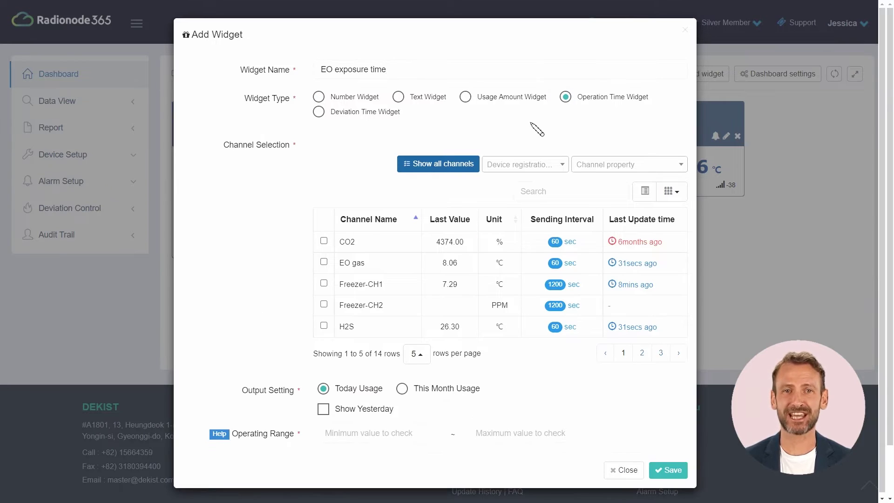
pyautogui.click(324, 262)
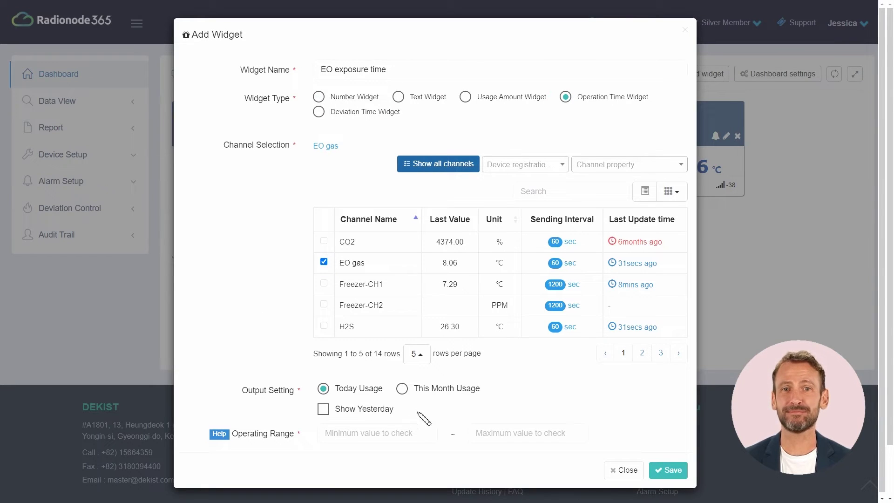
# Set the EO exposure time widget's output to This Month Usage and its operating range to 0 ~ 10, then save it
pyautogui.click(402, 389)
pyautogui.click(403, 436)
pyautogui.write('0')
pyautogui.click(485, 432)
pyautogui.write('10')
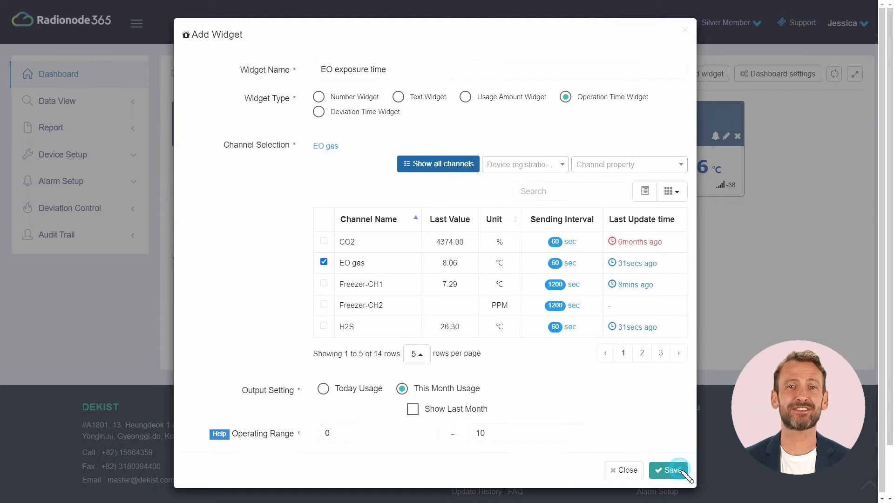
pyautogui.click(676, 471)
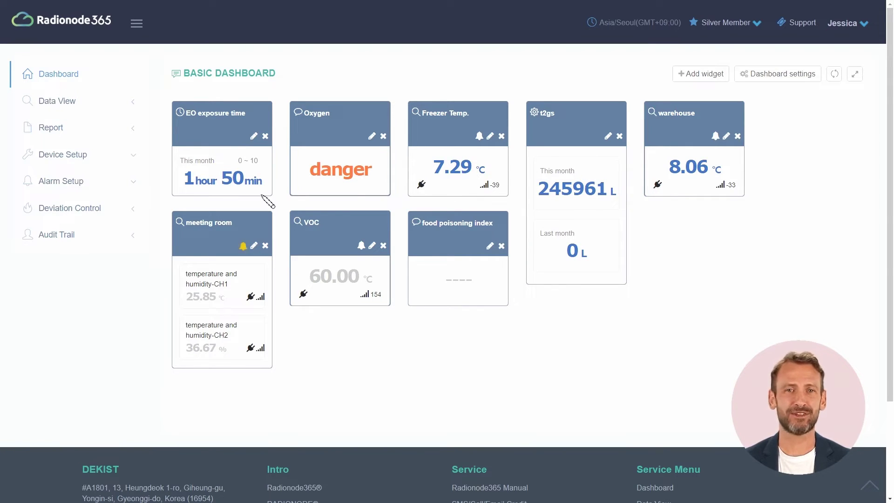
# Start a new Deviation Time Widget named "temperature deviation management" and select the T2EX-CH1 channel for it
pyautogui.click(701, 77)
pyautogui.click(371, 112)
pyautogui.click(398, 76)
pyautogui.write('temperature deviation management')
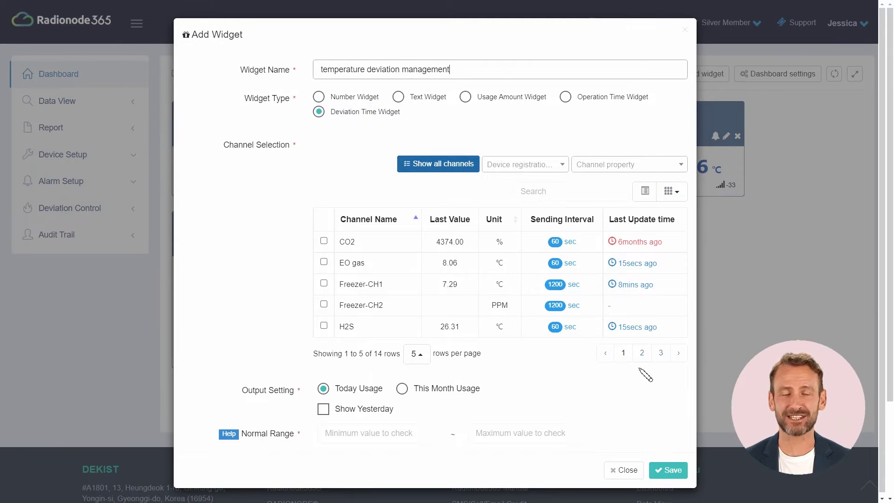
pyautogui.click(642, 353)
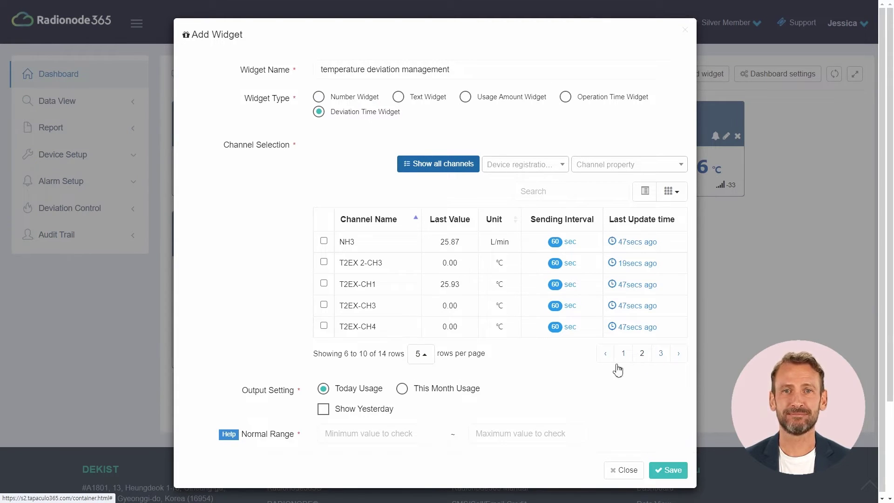
pyautogui.click(324, 282)
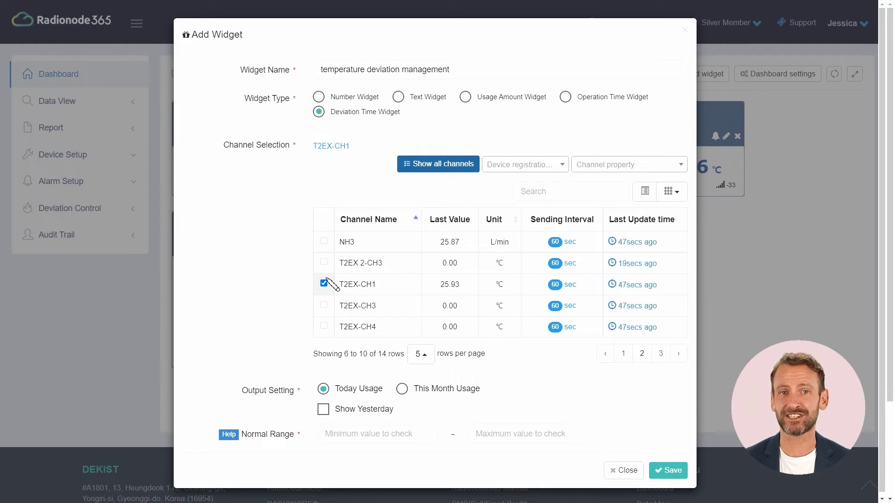
# Set the deviation widget's output to This Month Usage with Show Last Month and its normal range to 20 ~ 30, then save it
pyautogui.click(402, 390)
pyautogui.click(412, 409)
pyautogui.click(406, 435)
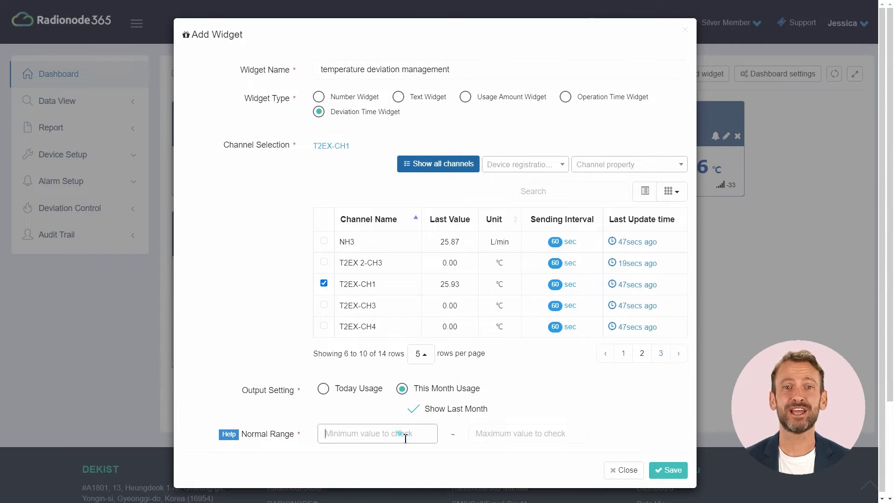
pyautogui.write('20')
pyautogui.click(488, 440)
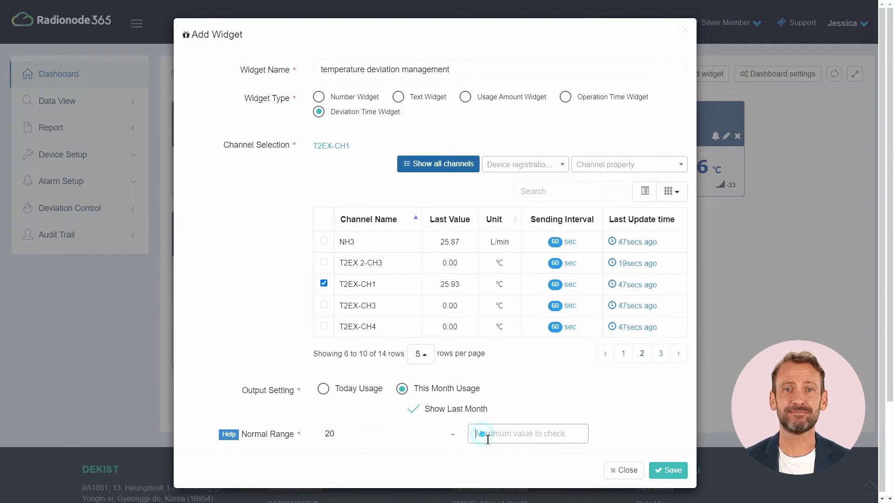
pyautogui.write('30')
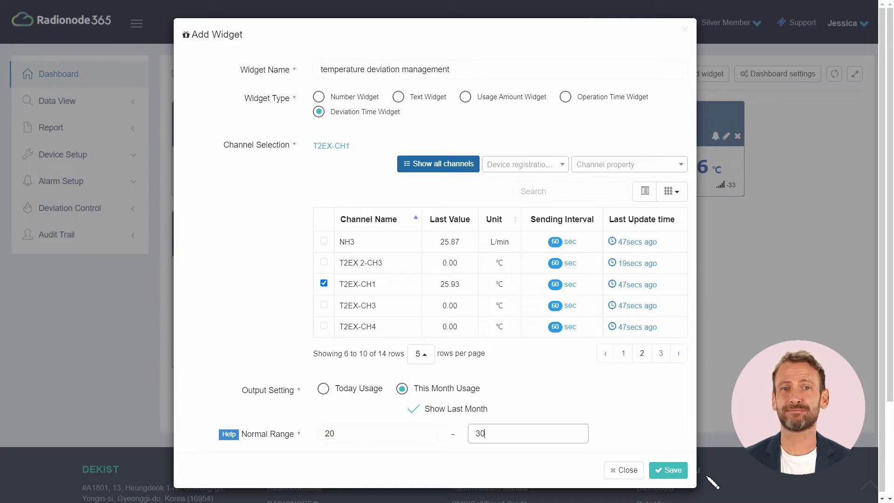
pyautogui.click(678, 473)
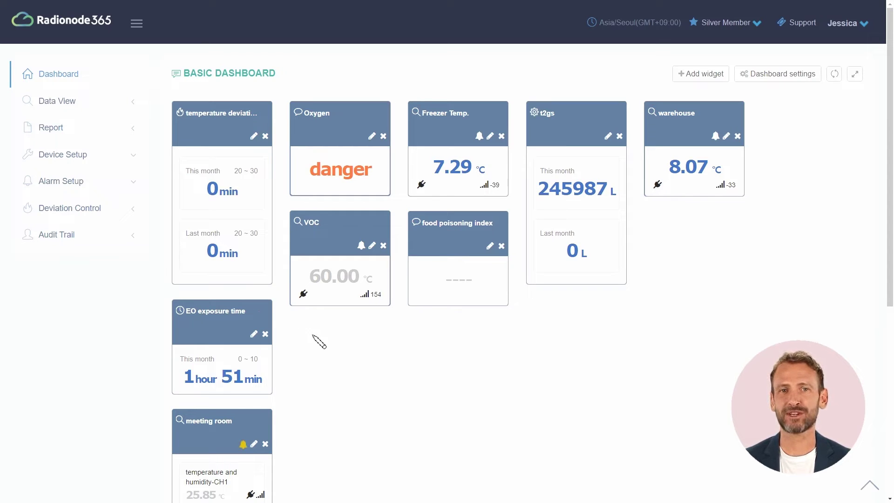
# Rearrange the dashboard by moving the meeting room widget below warehouse and the EO exposure time widget below t2gs
pyautogui.click(251, 426)
pyautogui.moveTo(251, 425); pyautogui.dragTo(708, 222)
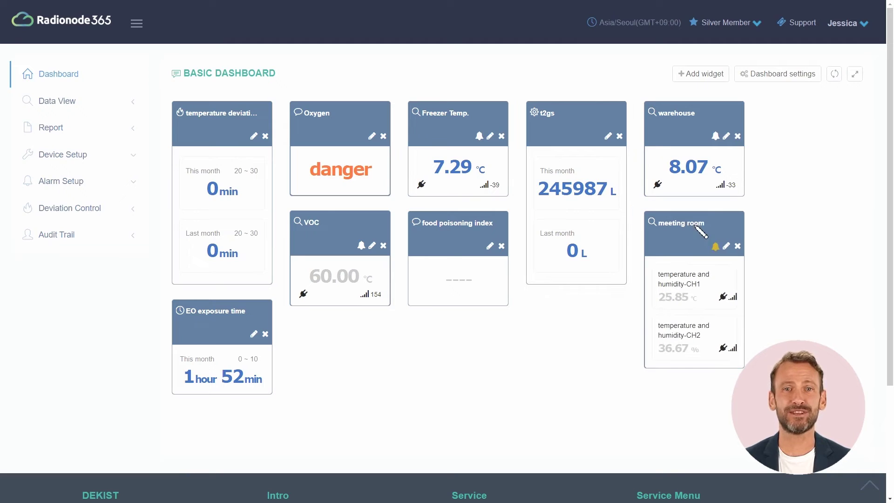
pyautogui.moveTo(218, 319); pyautogui.dragTo(577, 315)
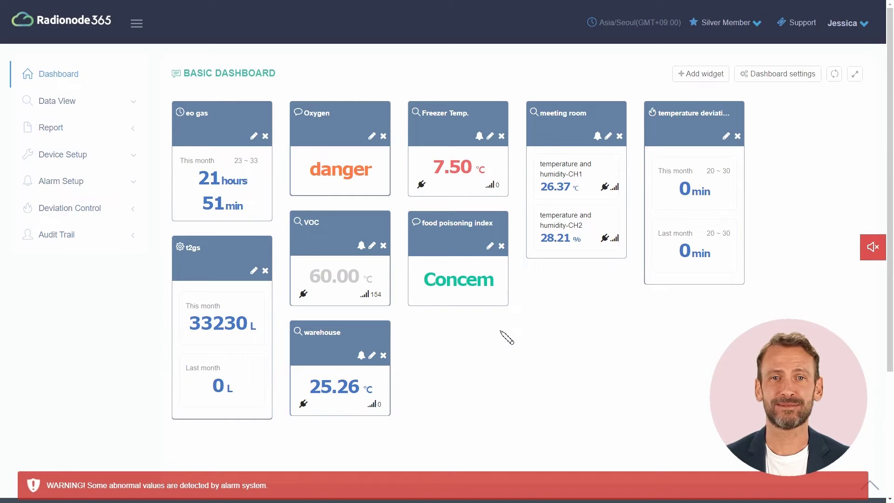
# Enable changing the widget color when an alarm is detected in the dashboard settings, and save
pyautogui.click(757, 76)
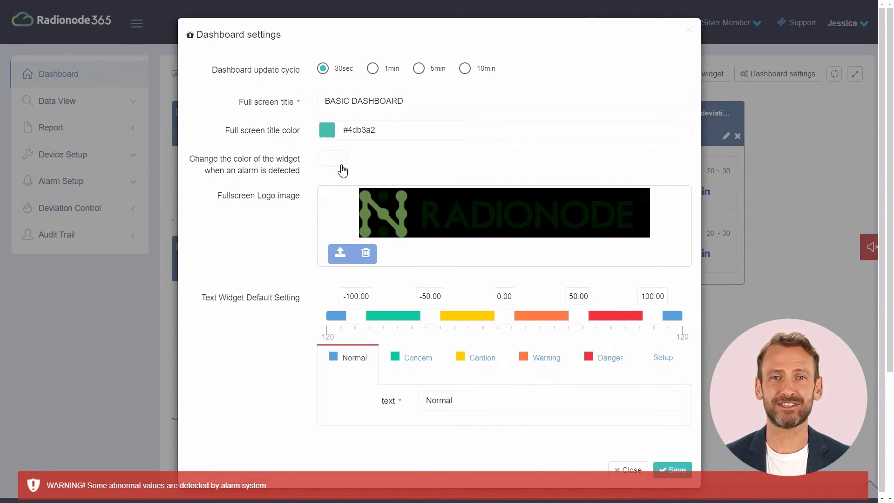
pyautogui.click(342, 170)
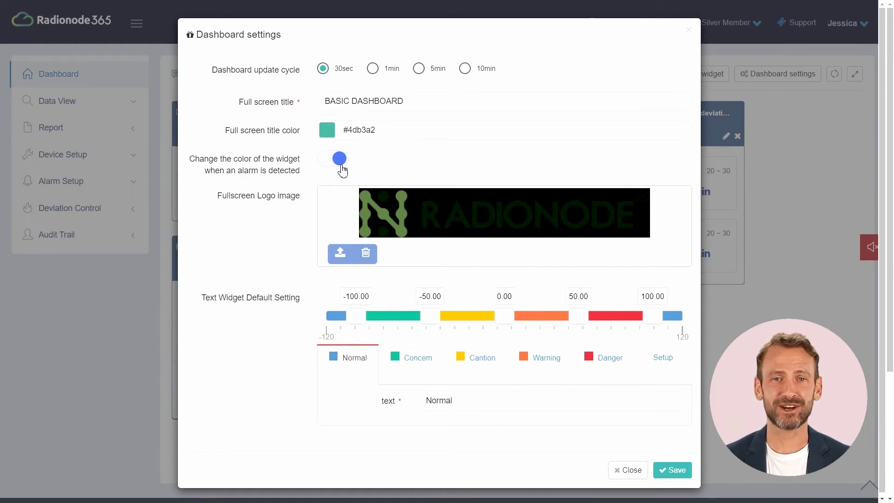
pyautogui.click(673, 471)
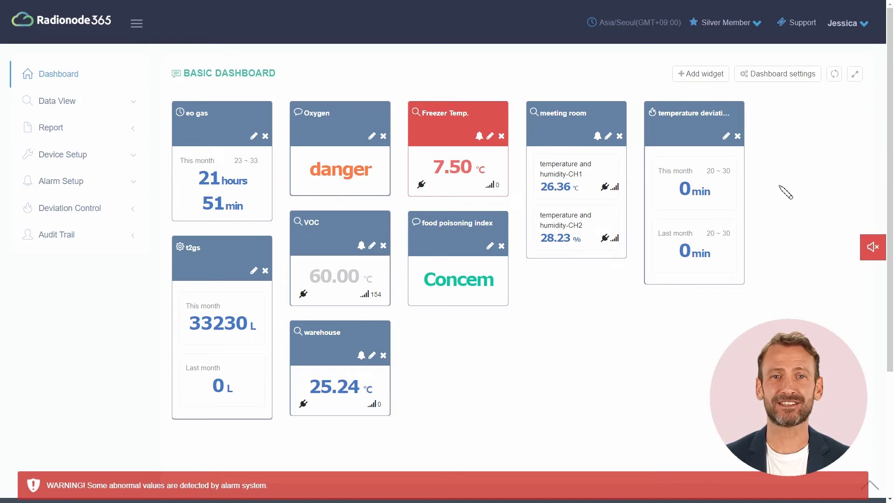
# Change the full screen title in the dashboard settings to "Quality Control"
pyautogui.click(767, 79)
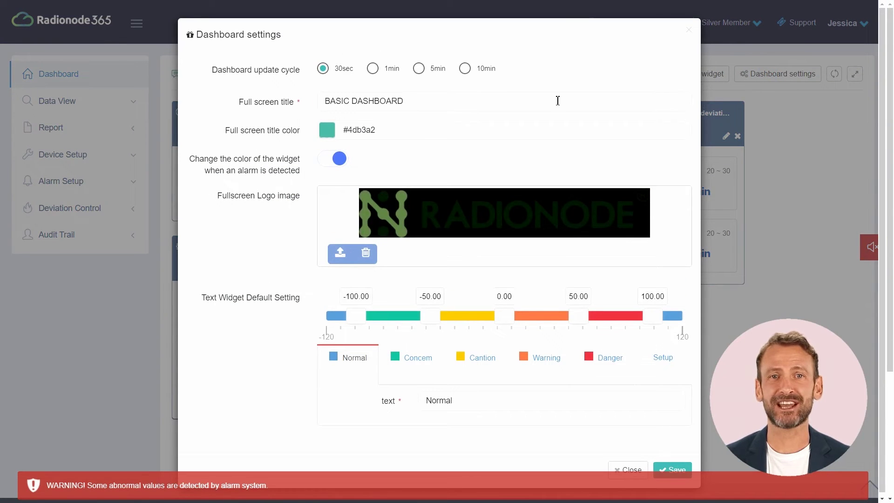
pyautogui.moveTo(425, 104); pyautogui.dragTo(317, 112)
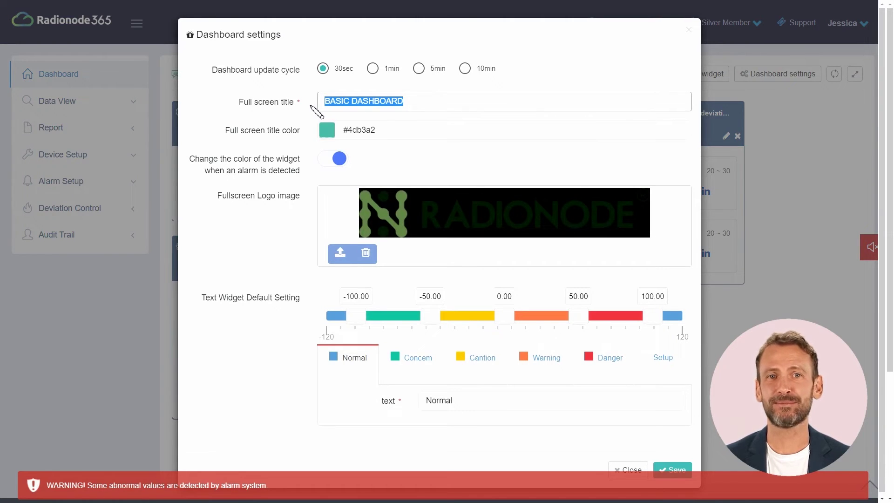
pyautogui.write('Q')
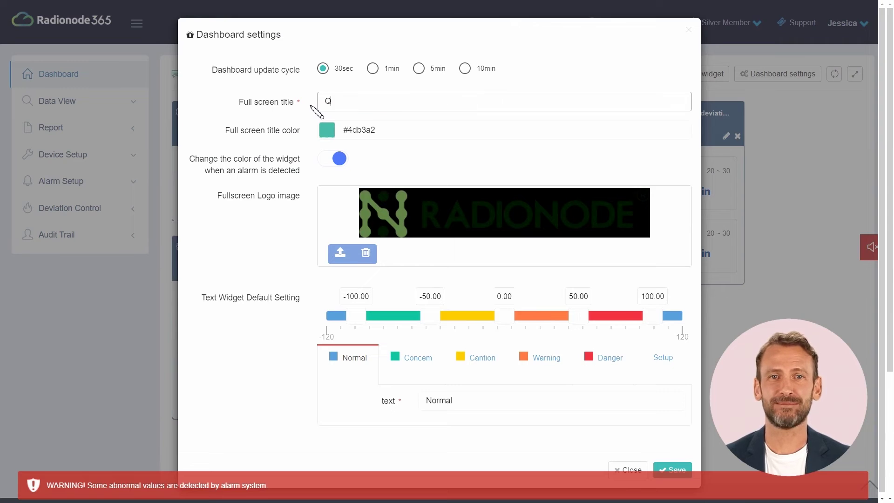
pyautogui.write('u')
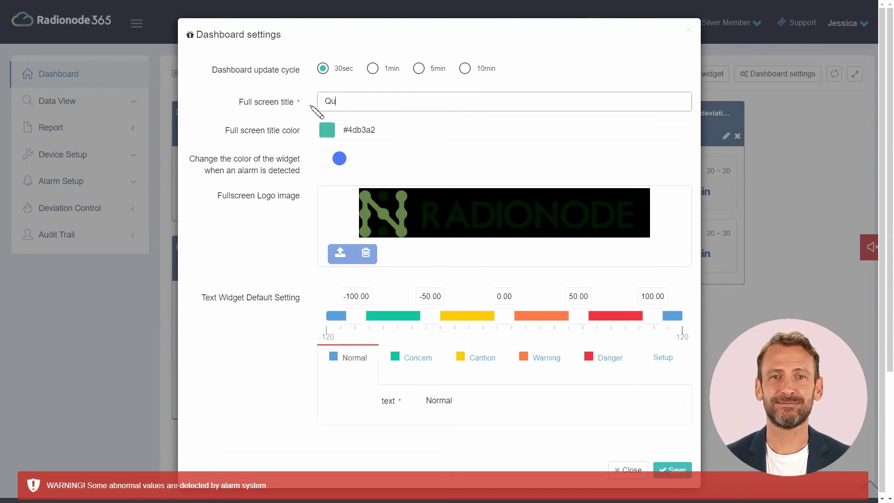
pyautogui.write('ality')
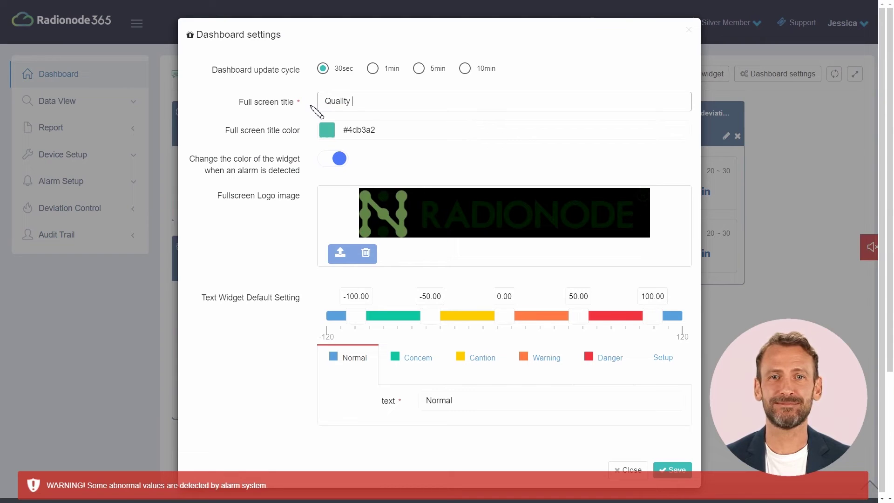
pyautogui.write(' Cont')
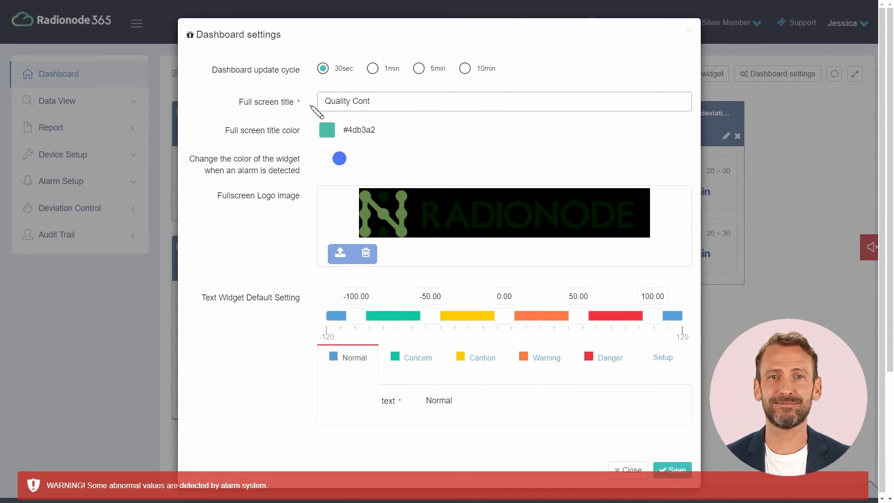
pyautogui.write('r')
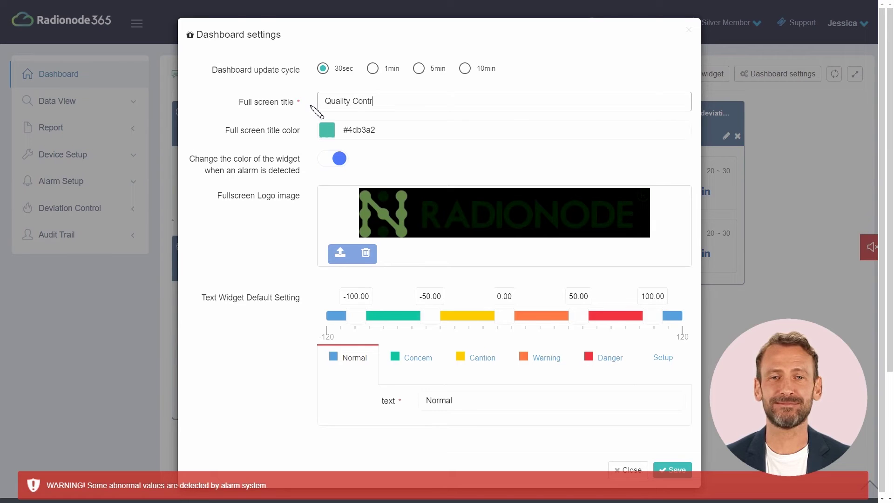
pyautogui.write('ol')
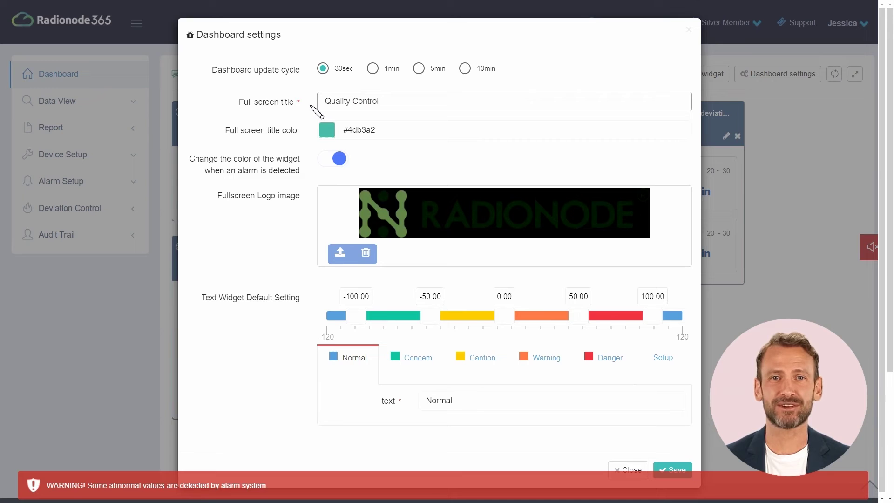
# Upload logo2 as the fullscreen logo image, save the settings and show the dashboard in full screen
pyautogui.click(340, 254)
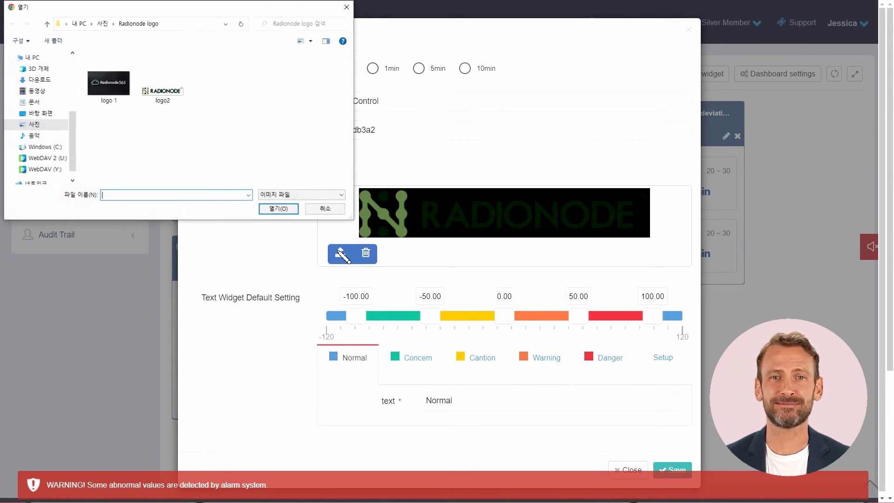
pyautogui.doubleClick(161, 88)
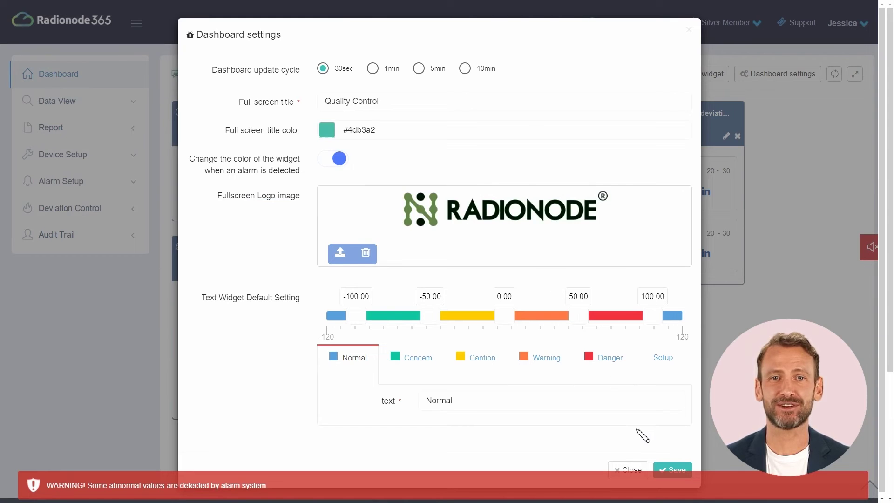
pyautogui.click(674, 471)
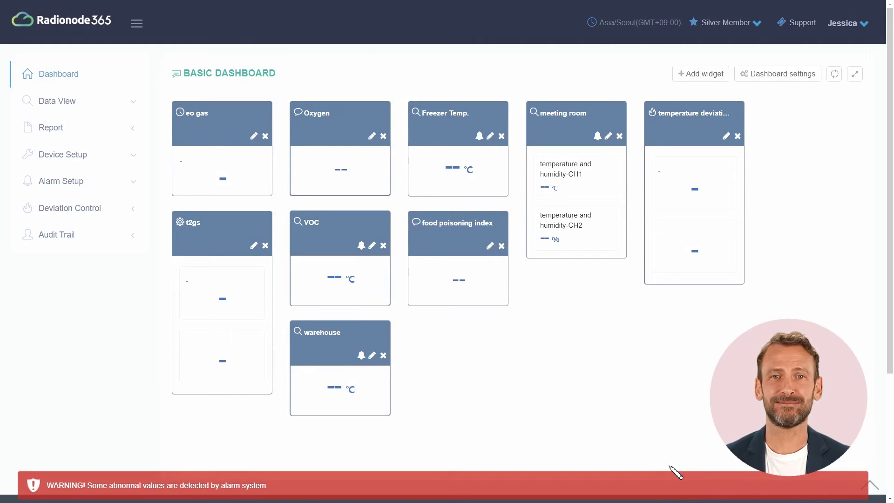
pyautogui.click(856, 76)
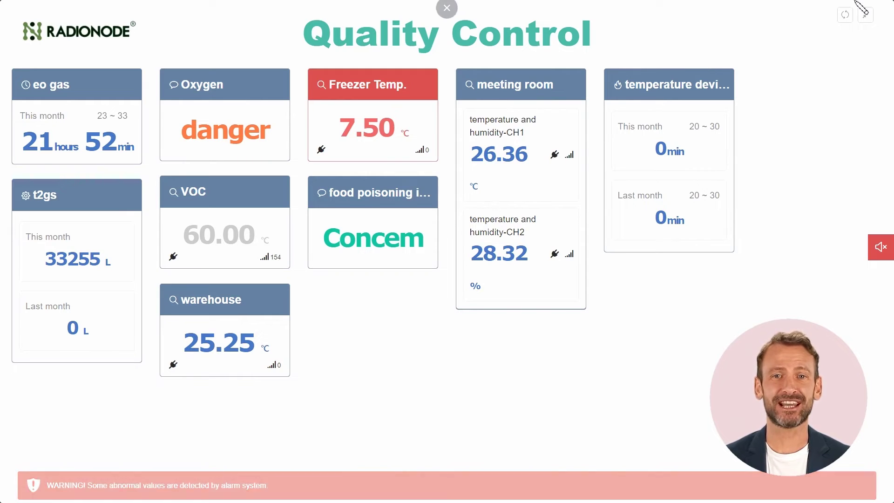
# Exit full screen and set the meeting room widget's quick report to 08:00, 09:00 and 10:00 for the first listed recipient, and save
pyautogui.click(866, 15)
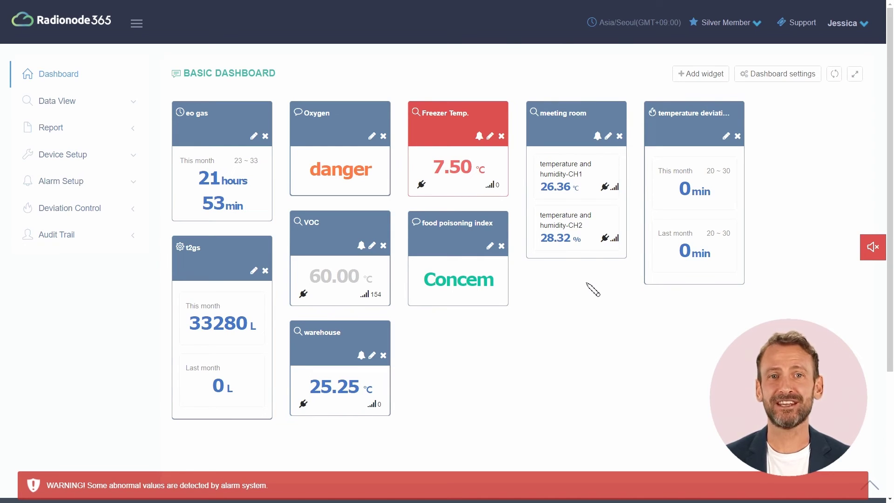
pyautogui.click(601, 139)
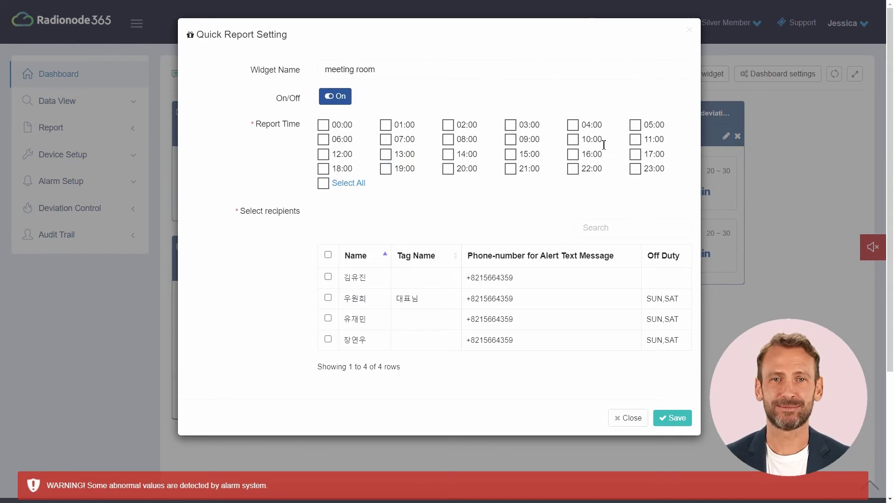
pyautogui.click(451, 141)
pyautogui.click(512, 141)
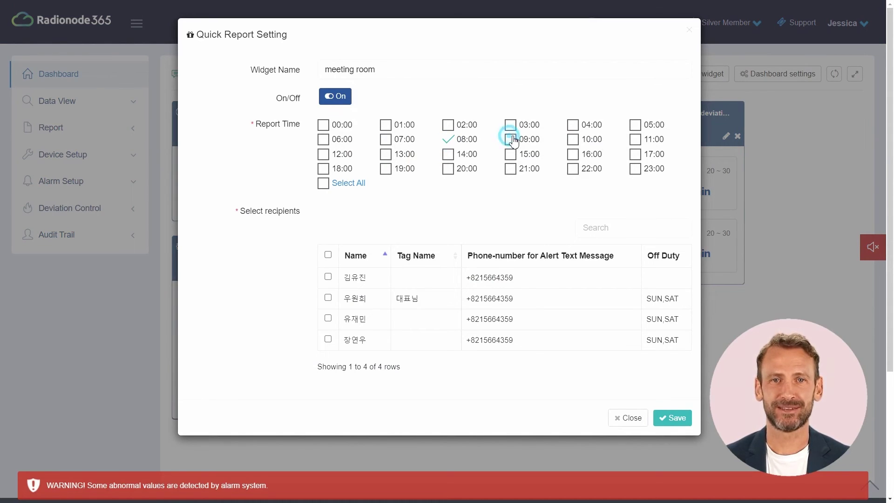
pyautogui.click(574, 140)
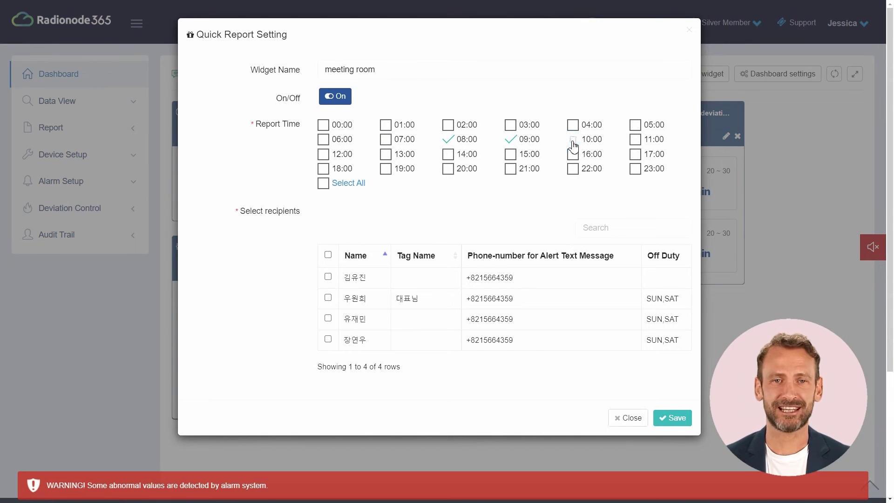
pyautogui.click(329, 277)
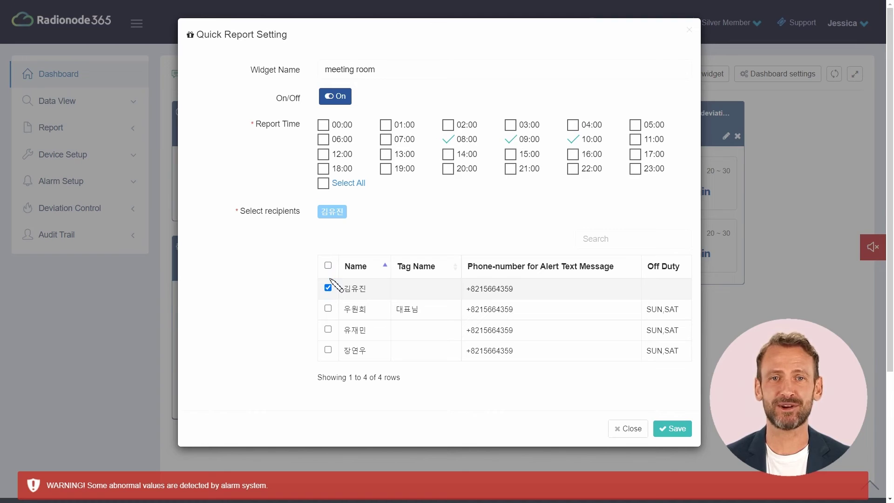
pyautogui.click(681, 431)
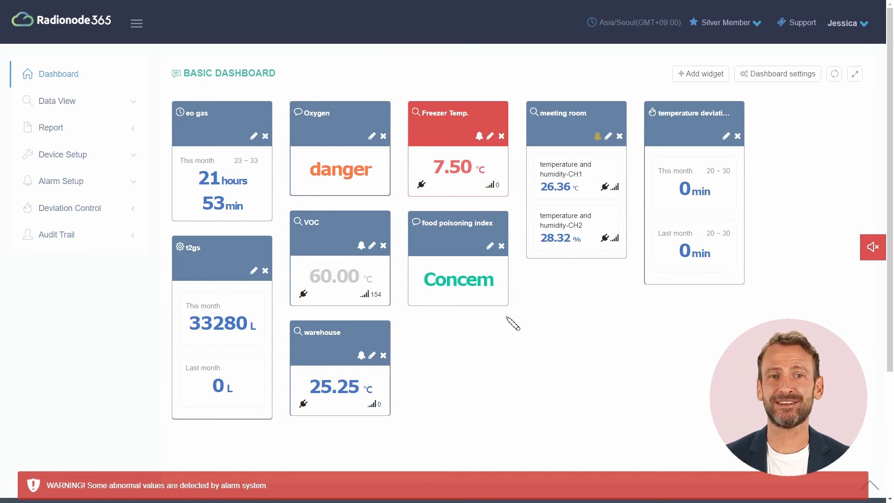
# Examine the channel name, last update, battery and RF signal details of the food poisoning index, VOC and Oxygen widgets
pyautogui.moveTo(469, 292)
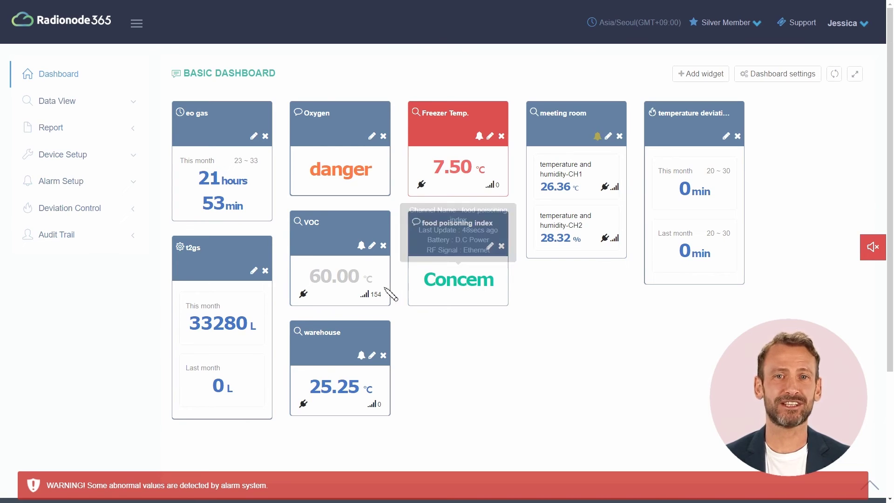
pyautogui.moveTo(368, 289)
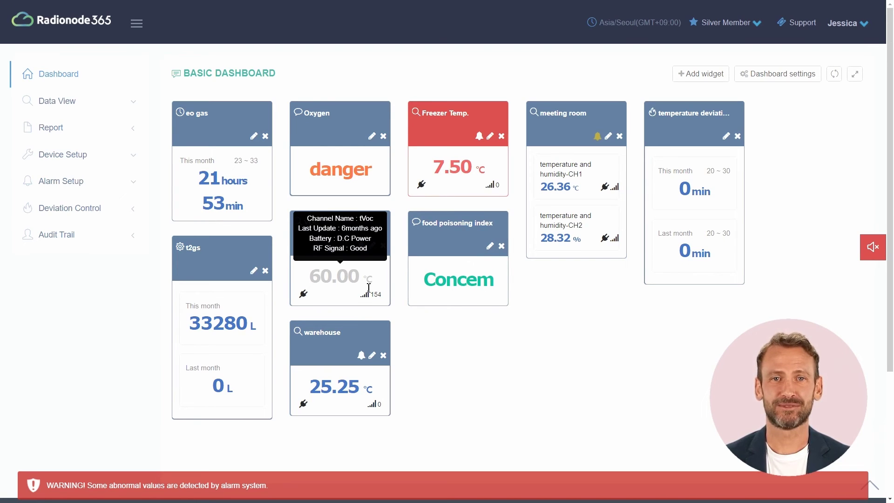
pyautogui.moveTo(367, 180)
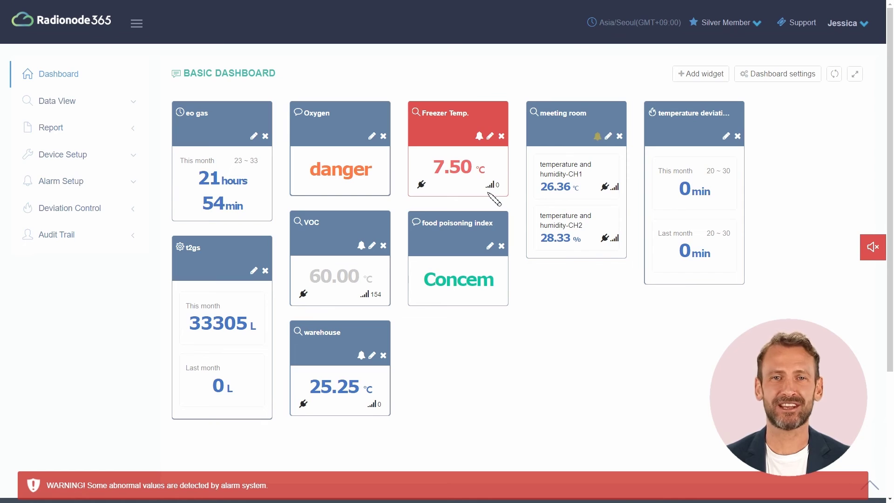
# Try a 1min dashboard update cycle, return it to 30sec and save the dashboard settings
pyautogui.click(760, 80)
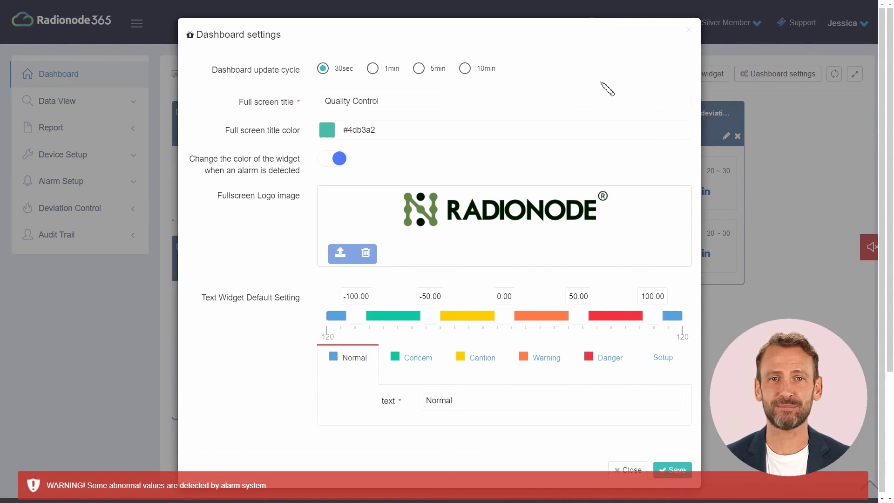
pyautogui.click(388, 78)
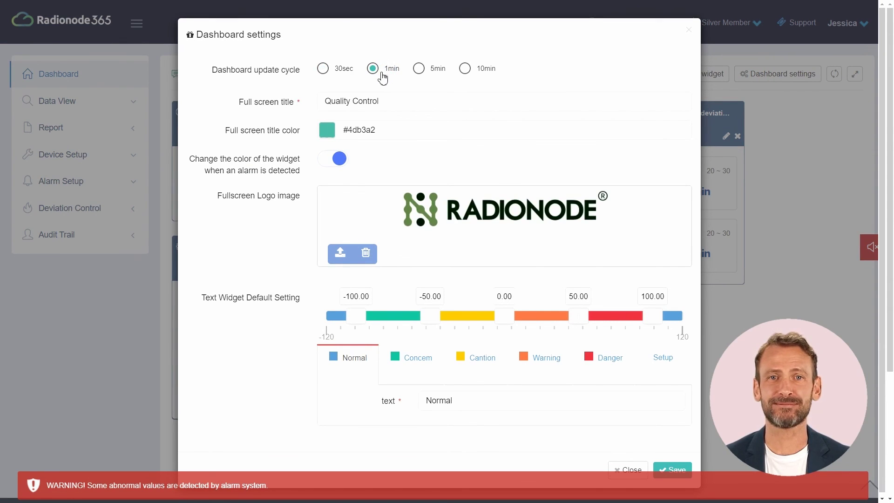
pyautogui.click(336, 70)
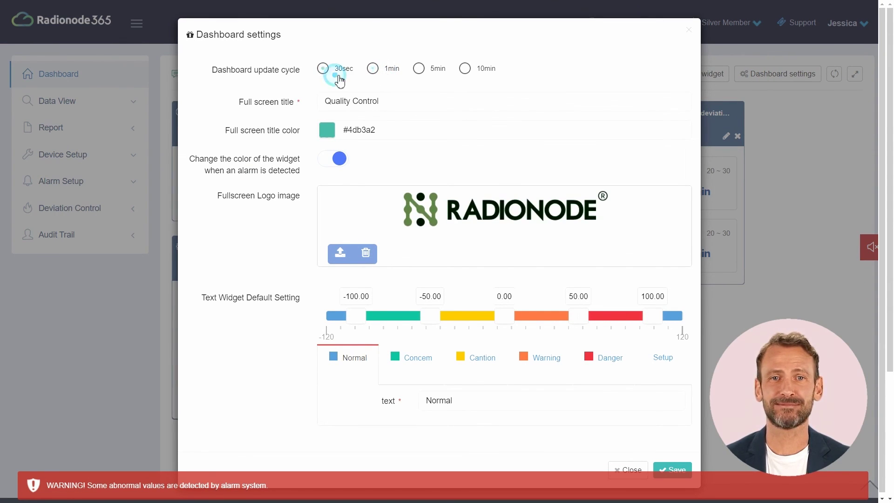
pyautogui.click(689, 471)
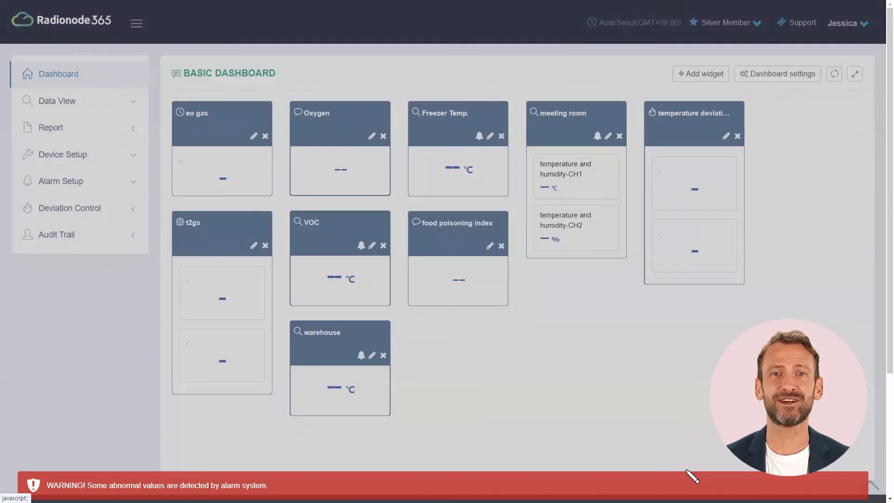